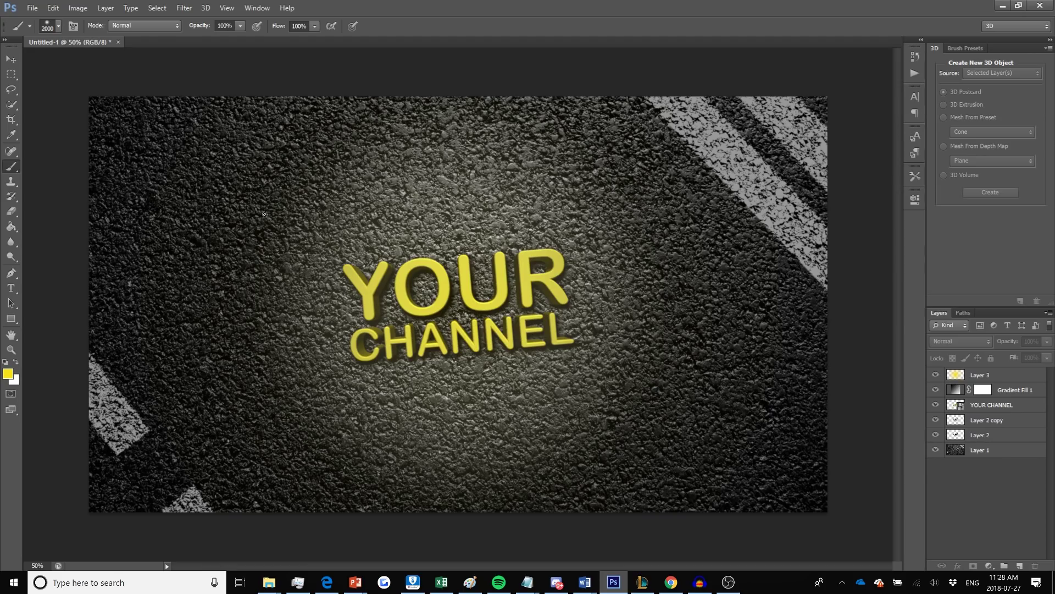
- Start a new transparent document, Untitled-2, 2560 px wide by 1440 px high
key("alt+f")
key("Escape")
key("ctrl+n")
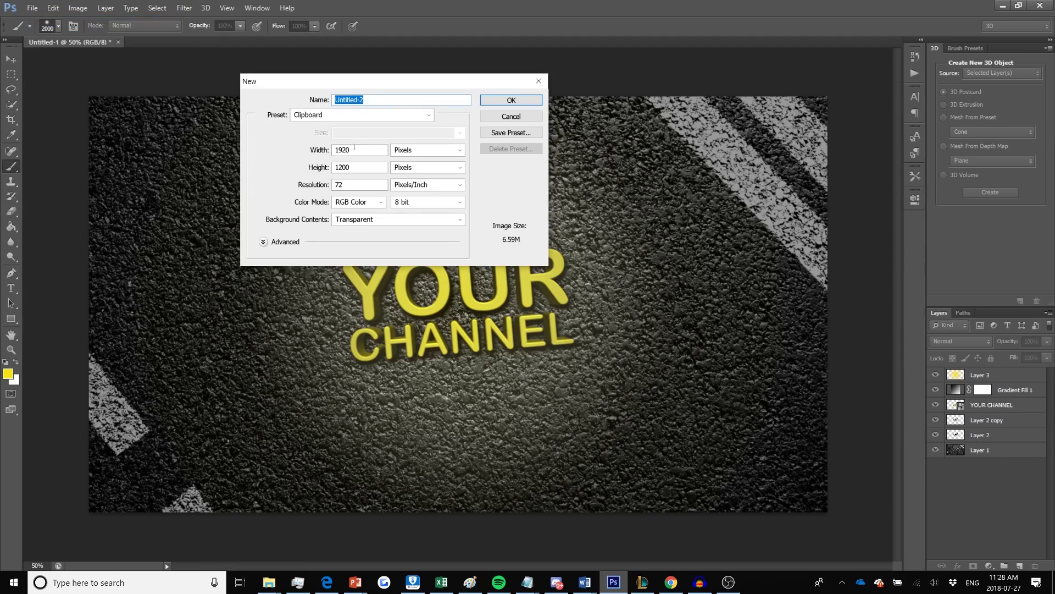
left_click(307, 148)
type("2560")
key("Tab")
key("Tab")
type("1440")
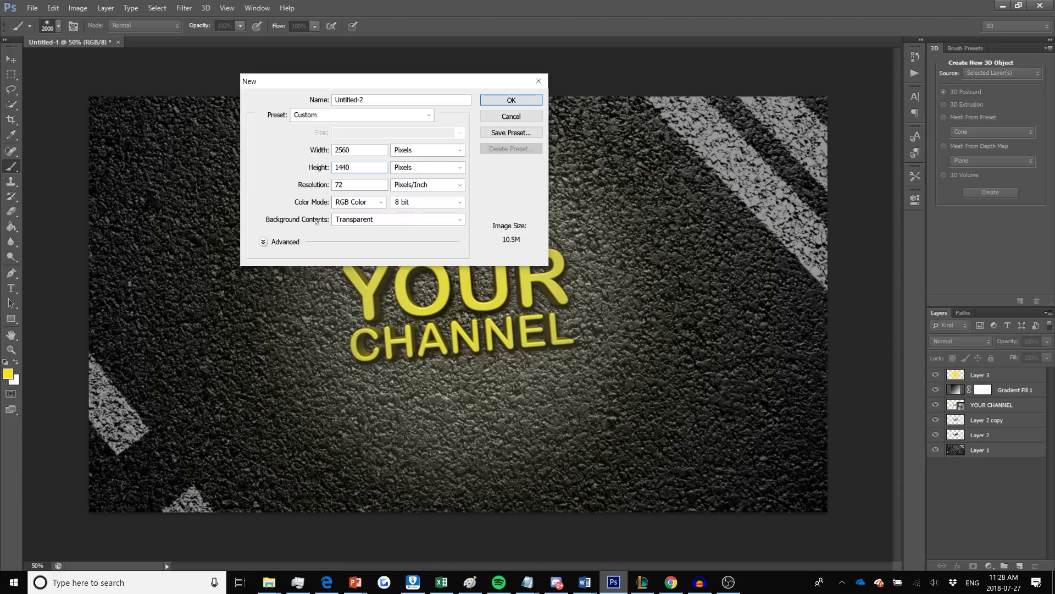
left_click(512, 100)
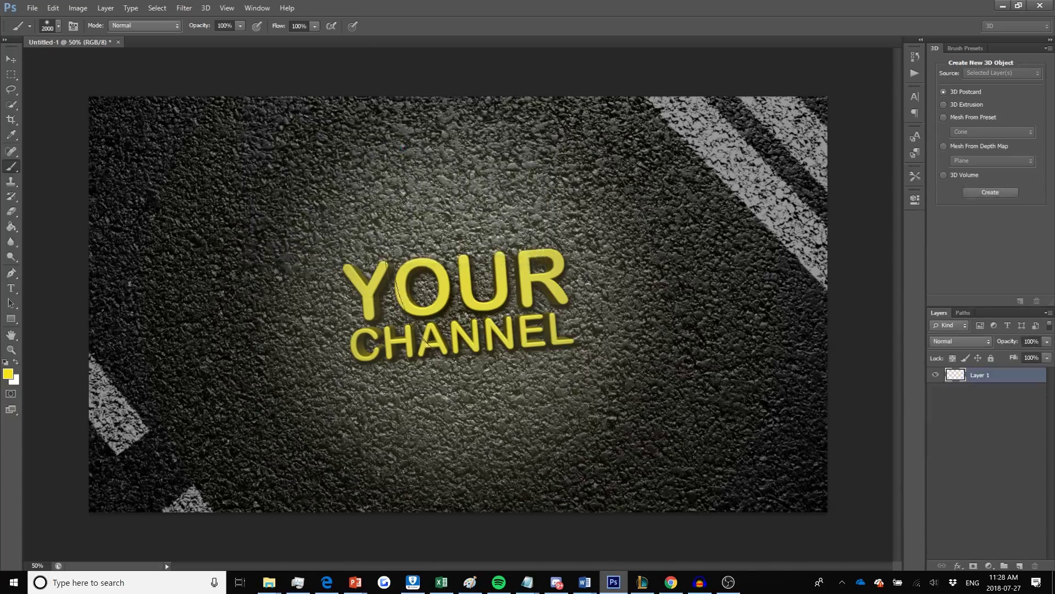
key("v")
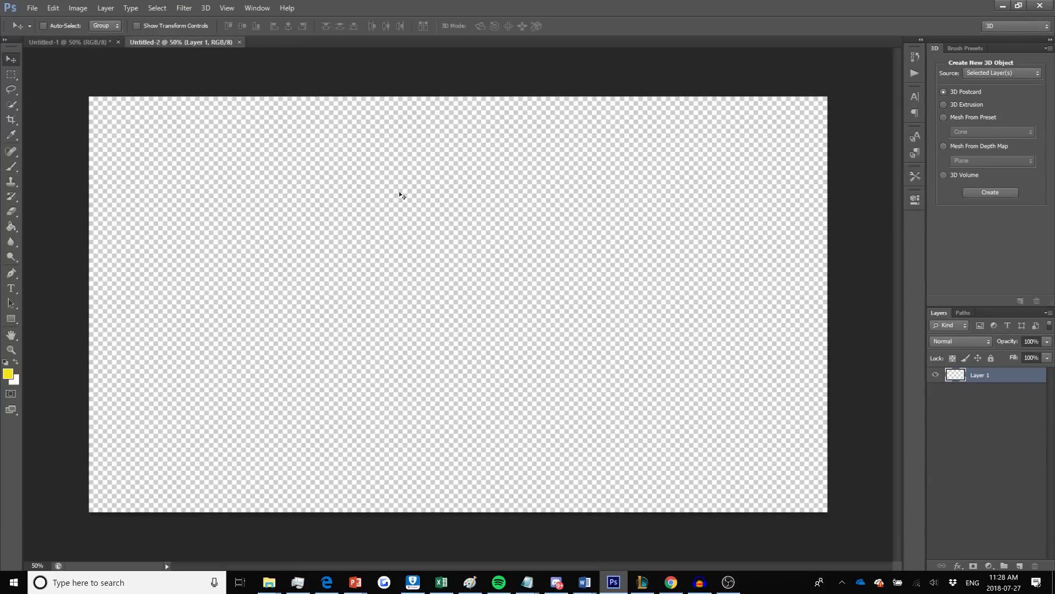
- Copy the asphalt road preview image from the Google Images results in Chrome
left_click(672, 582)
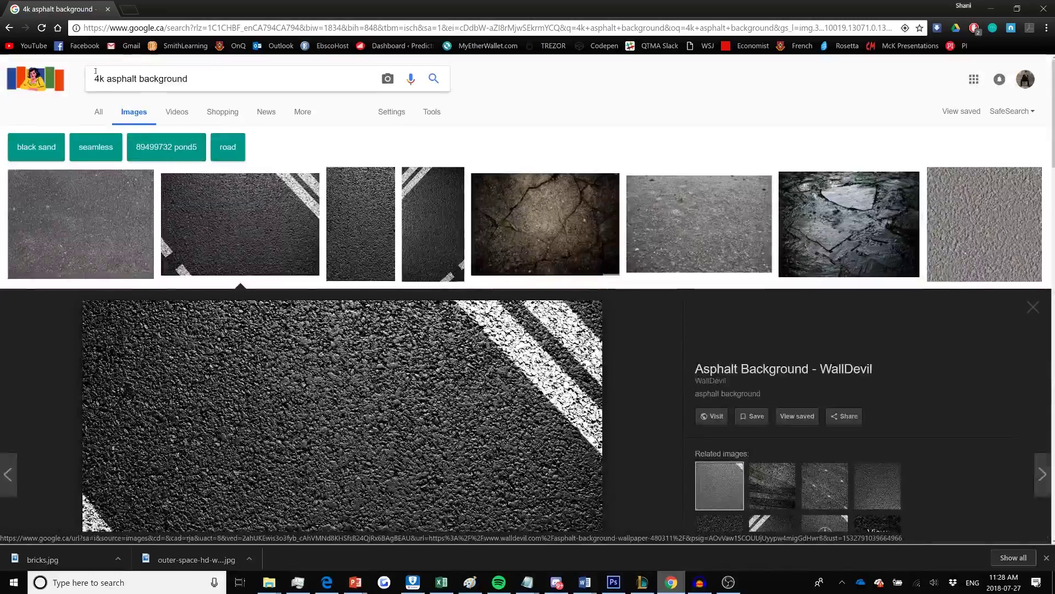
scroll(358, 377, "down", 2)
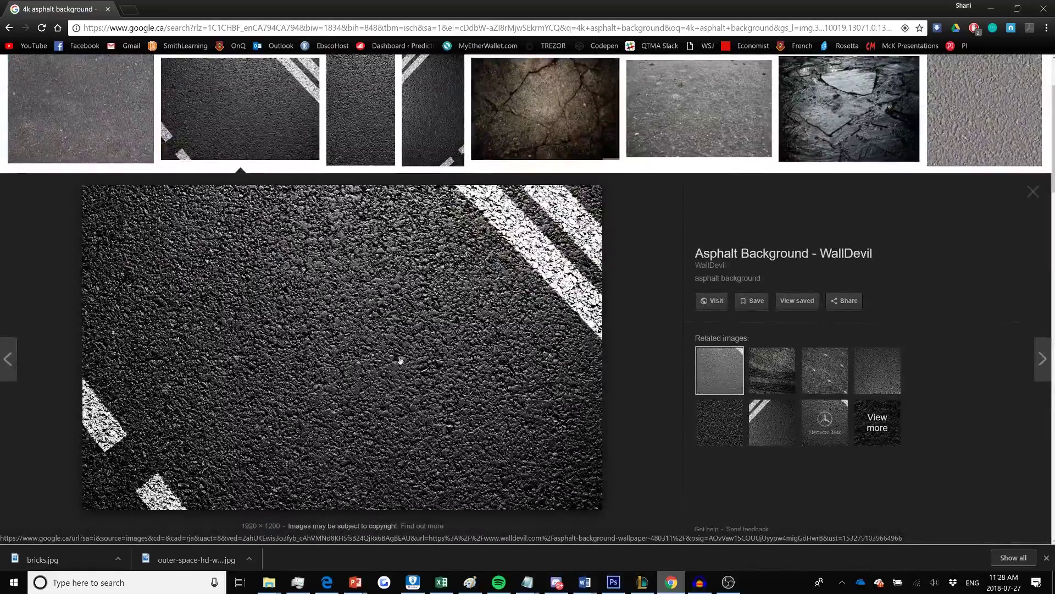
scroll(455, 370, "up", 1)
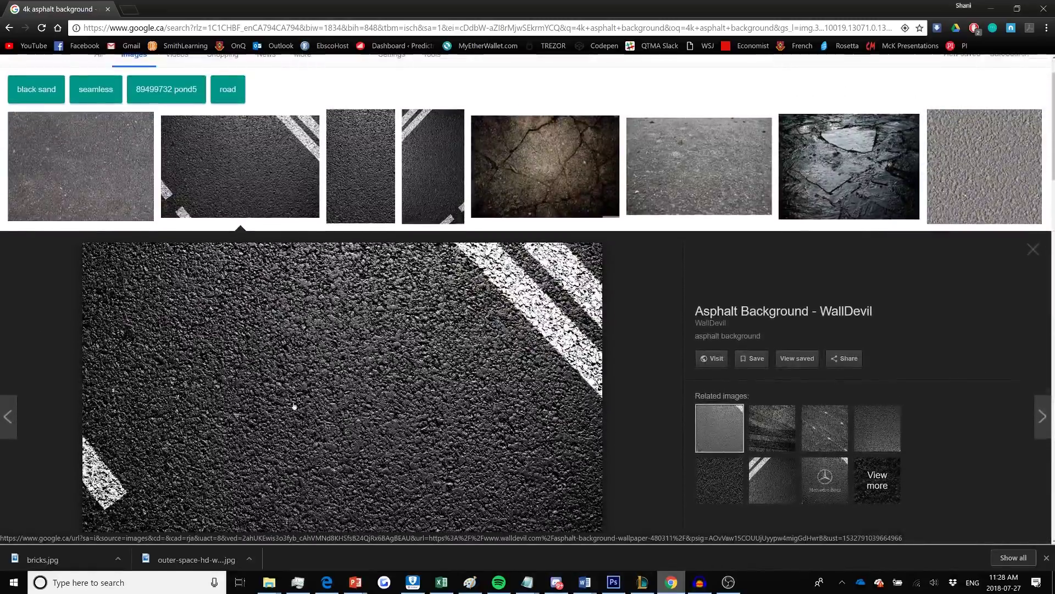
scroll(293, 407, "down", 2)
right_click(358, 242)
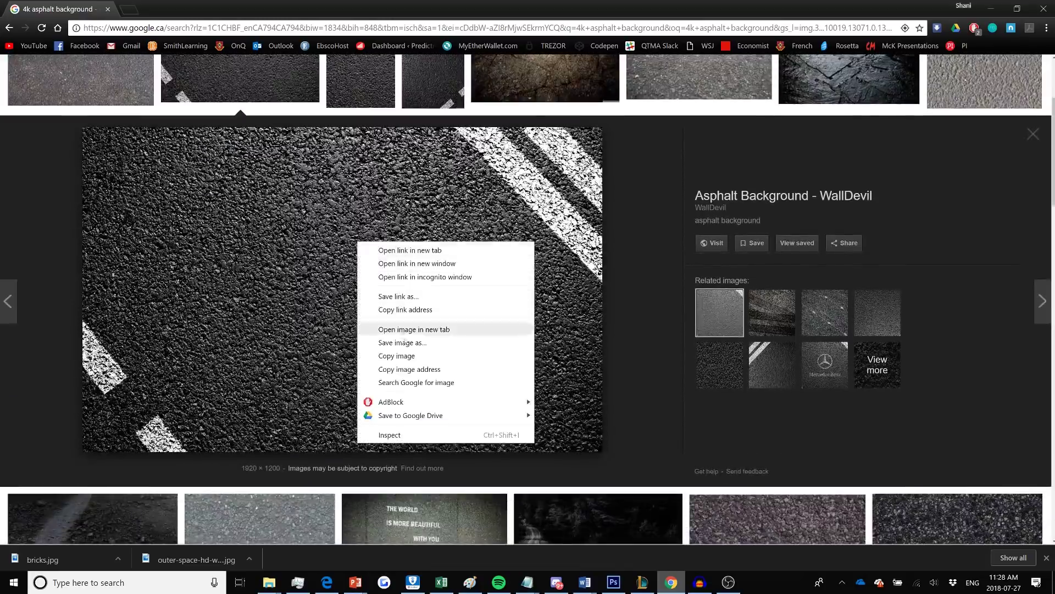
left_click(397, 356)
left_click(613, 582)
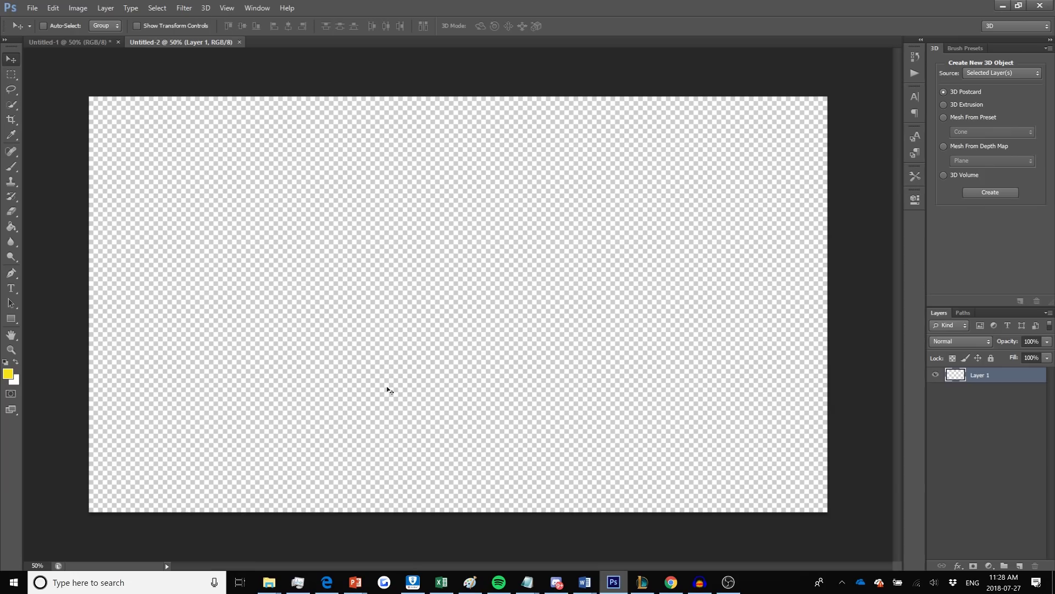
- Paste the asphalt photo and scale it to about 135% so it covers the canvas
key("ctrl+v")
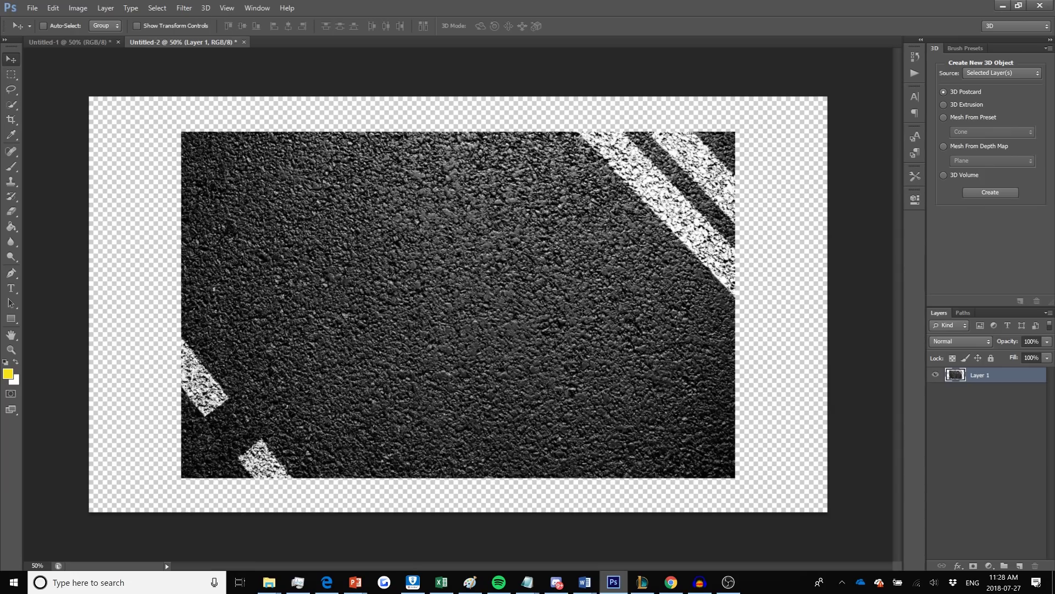
key("ctrl+t")
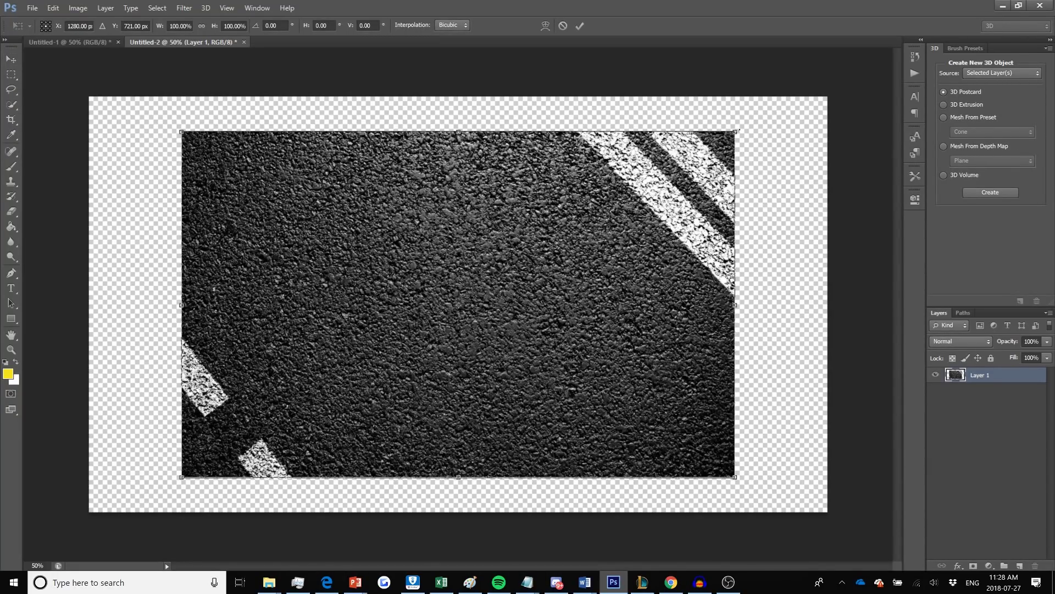
left_click_drag(738, 131, 847, 89)
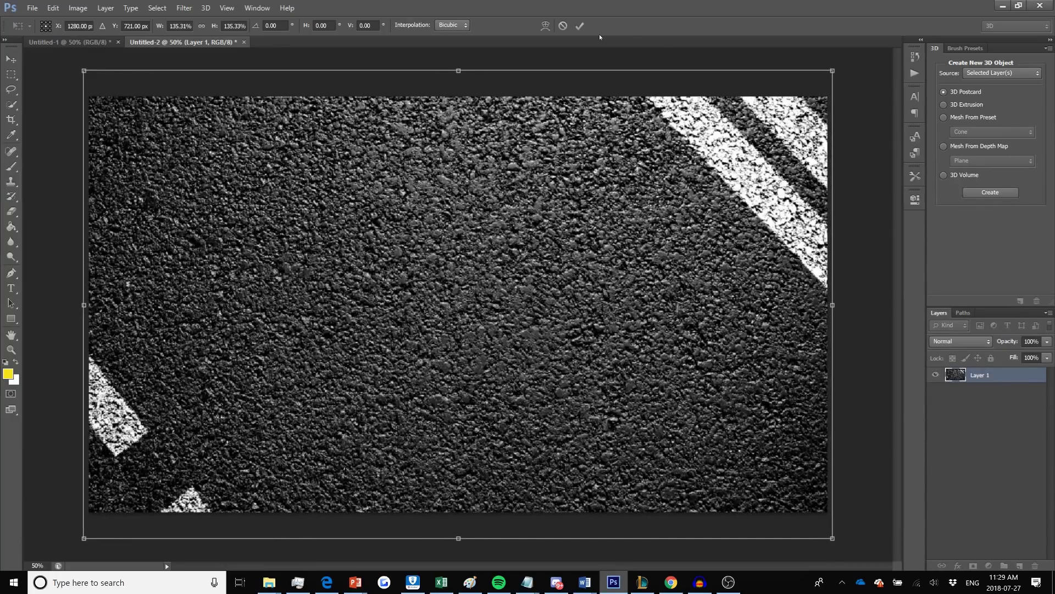
left_click(580, 28)
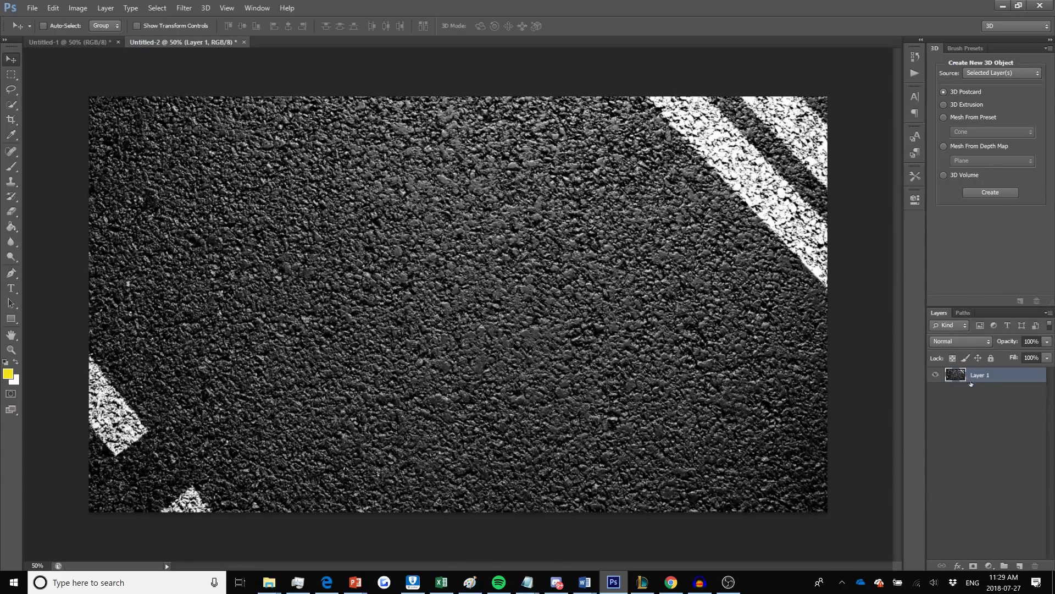
- Add a new empty layer and set the Type tool colour to white
left_click(1019, 566)
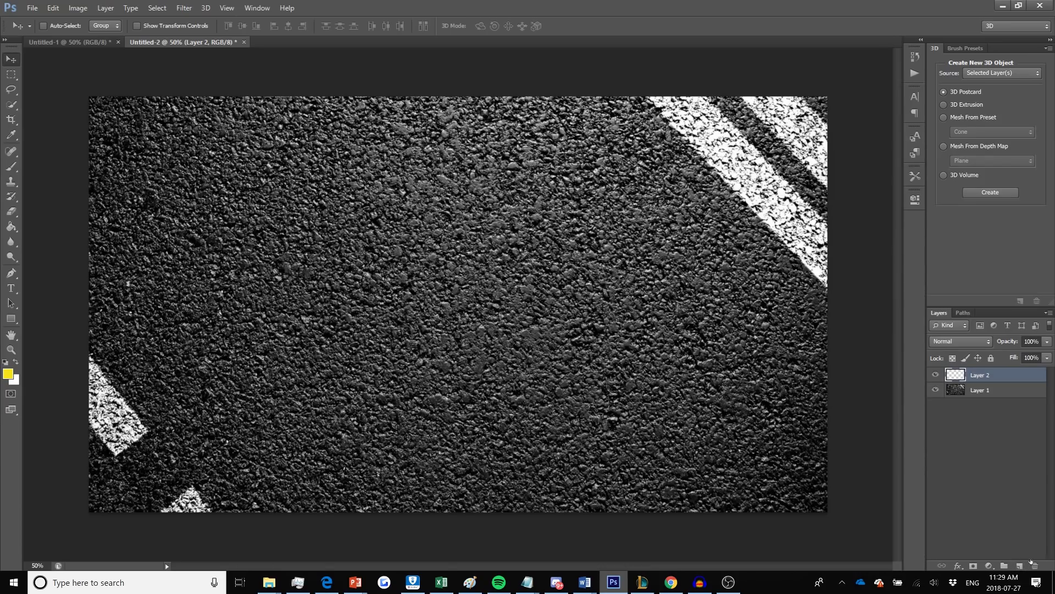
left_click(11, 288)
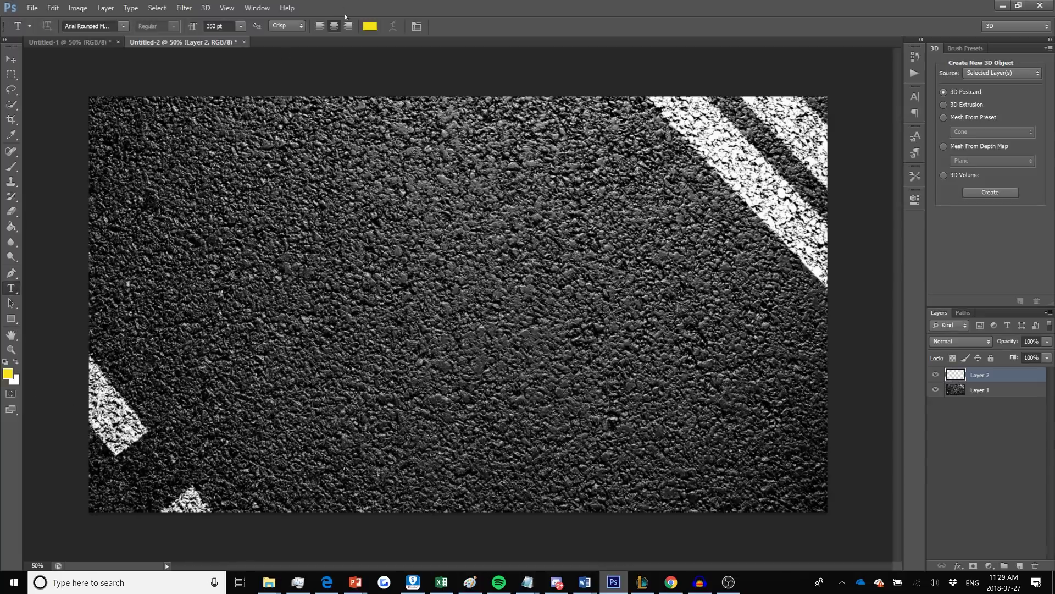
left_click(371, 27)
left_click(608, 199)
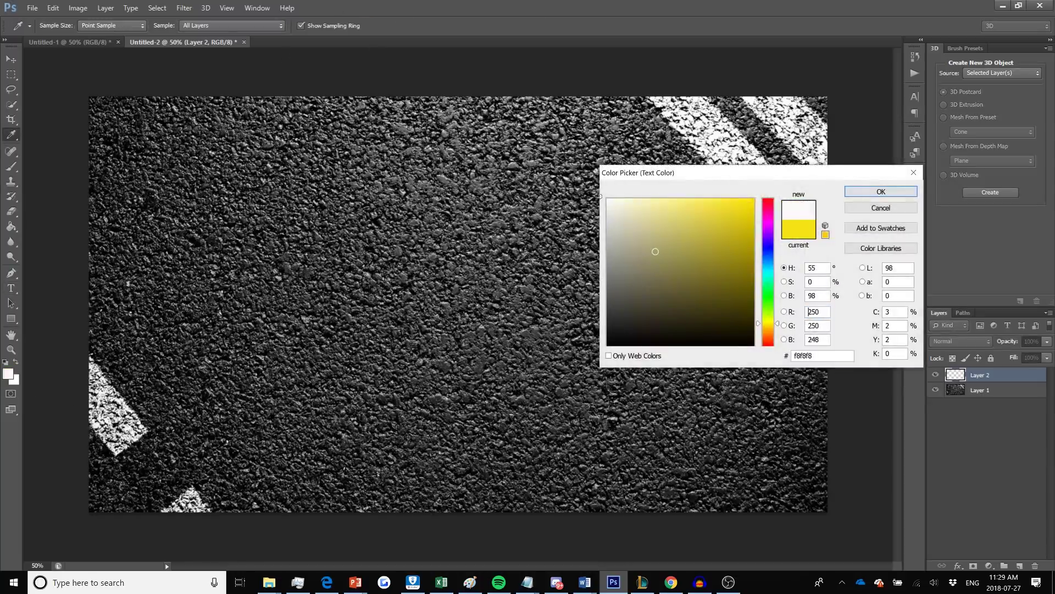
left_click(873, 194)
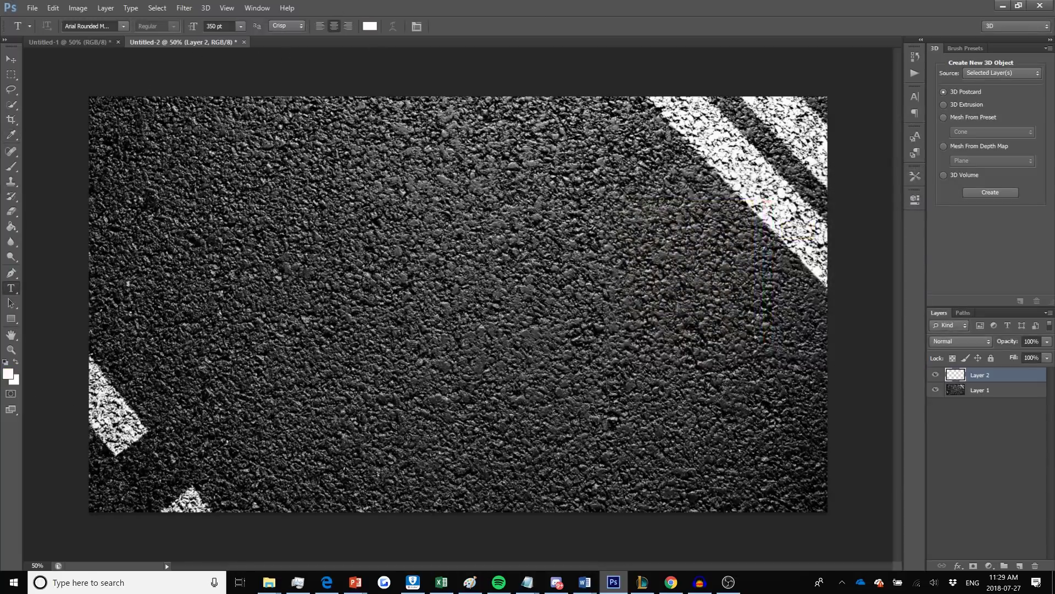
- Type YOUR and CHANNEL on two lines near the canvas centre
left_click(360, 323)
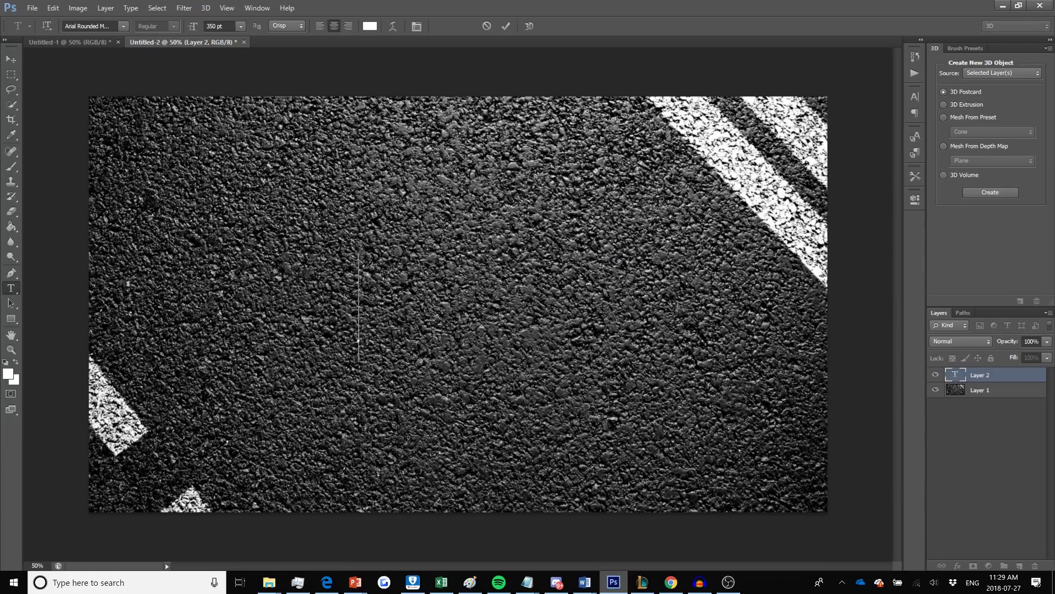
type("you")
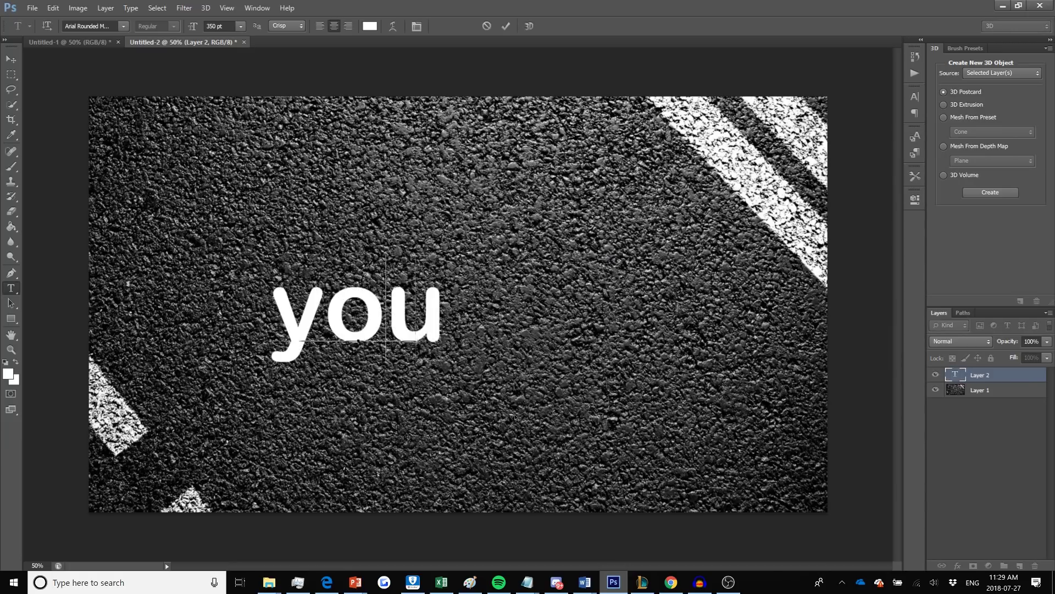
key("BackSpace")
key("BackSpace")
key("BackSpace")
type("YOUR")
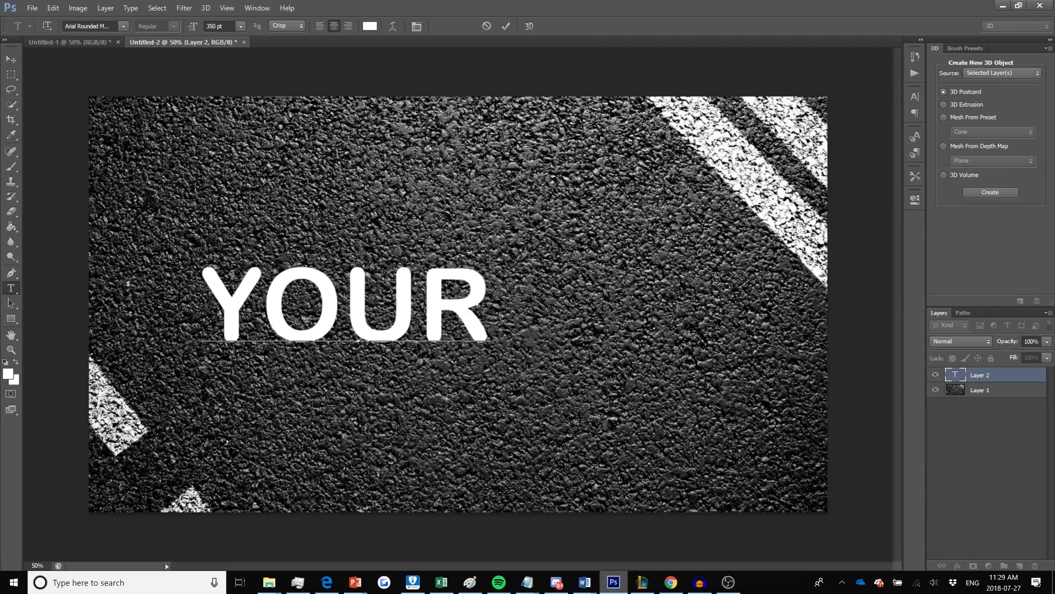
key("BackSpace")
type("CHANNEL")
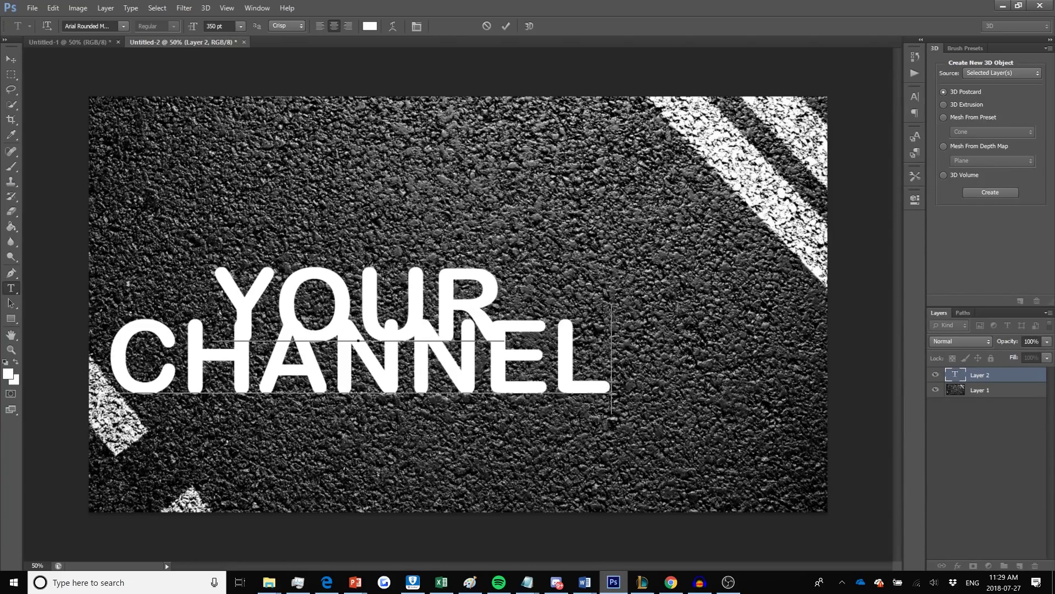
- Set the CHANNEL line's font size to 200 pt
left_click_drag(106, 357, 614, 373)
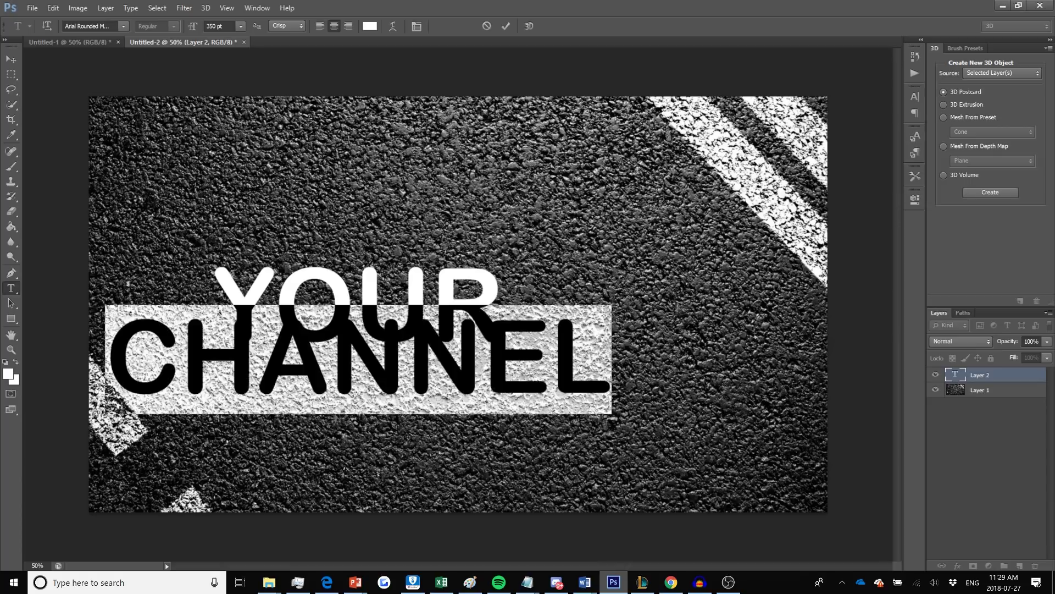
left_click_drag(215, 26, 203, 29)
type("200")
key("Return")
left_click(341, 367)
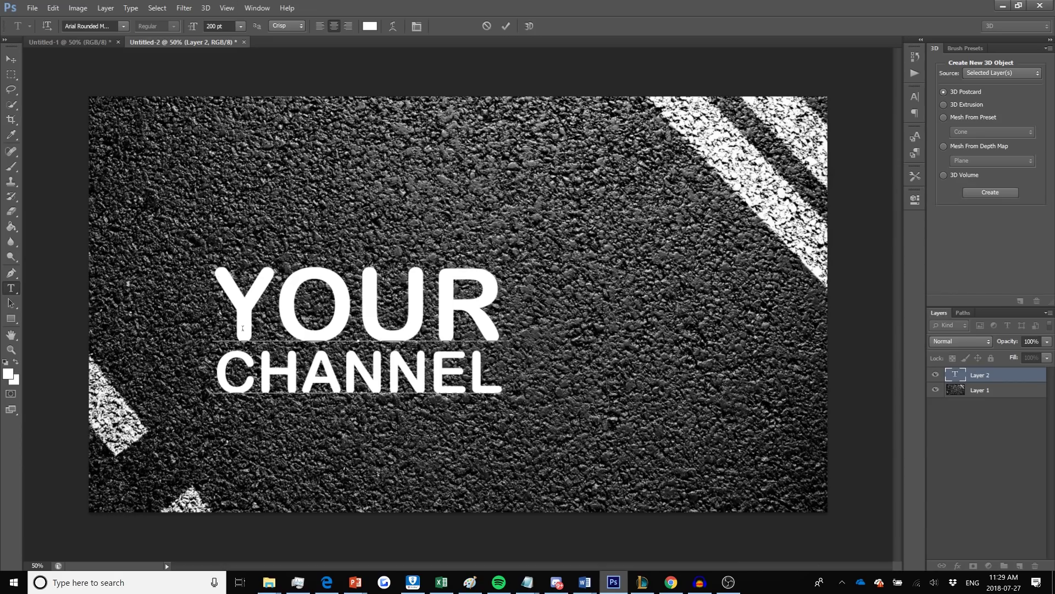
- Check the whole text in the Character panel and commit the YOUR CHANNEL text
key("ctrl+a")
left_click(205, 7)
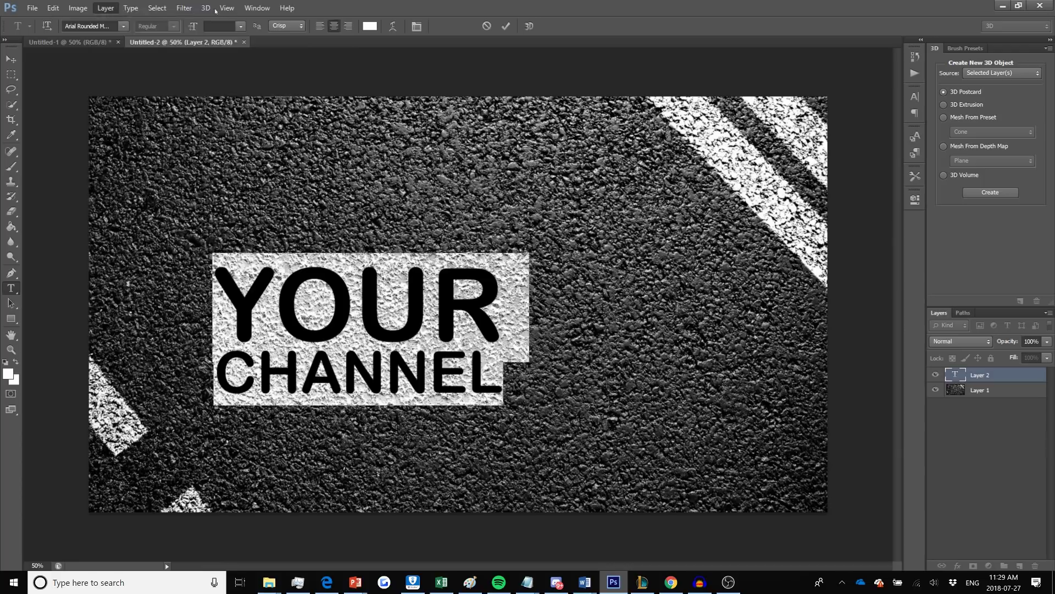
left_click(300, 275)
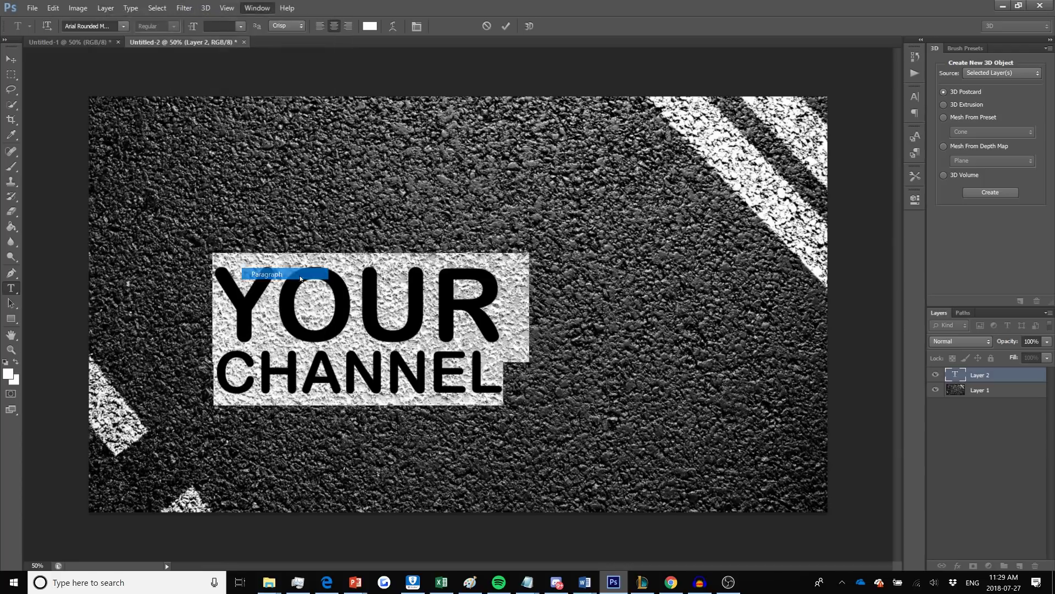
left_click(799, 88)
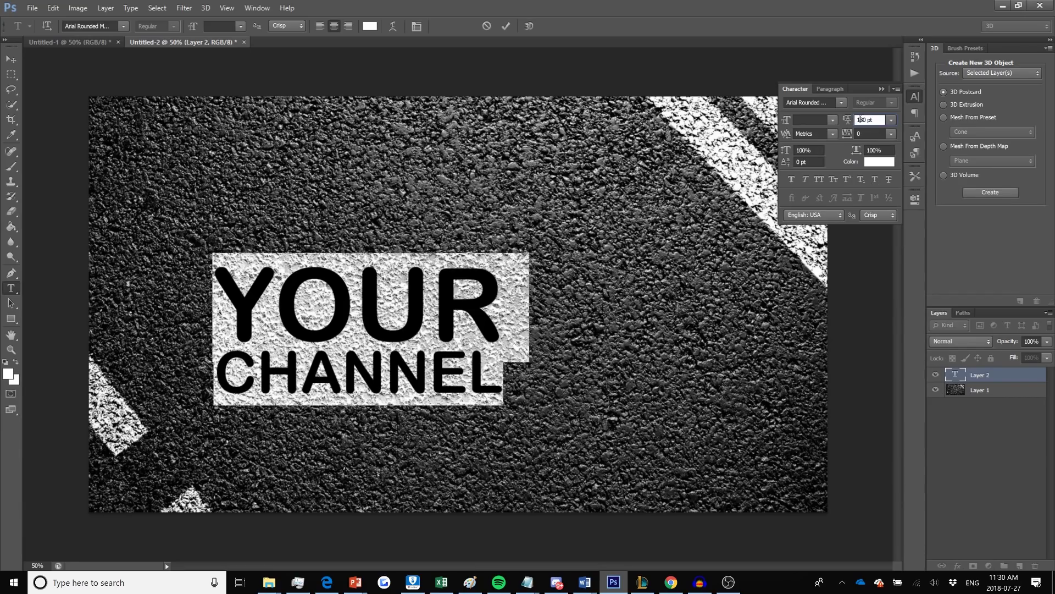
left_click(354, 302)
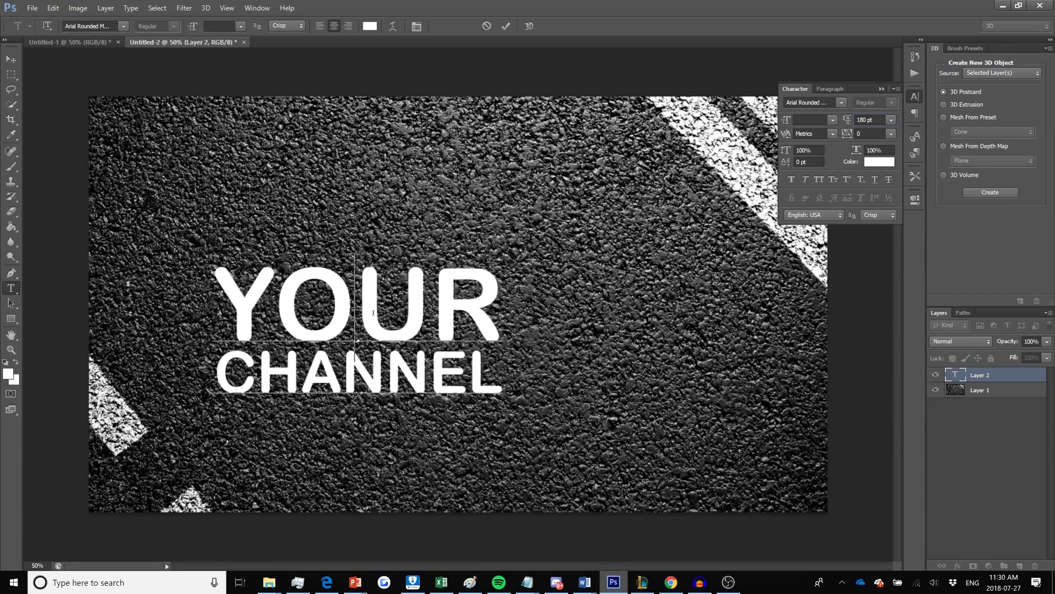
left_click(506, 26)
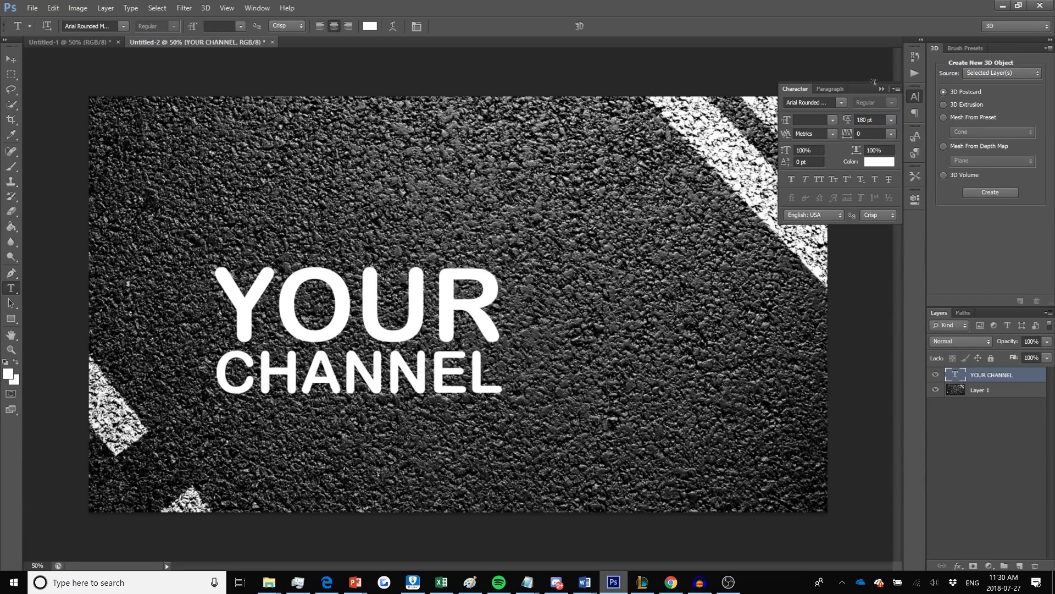
left_click(881, 88)
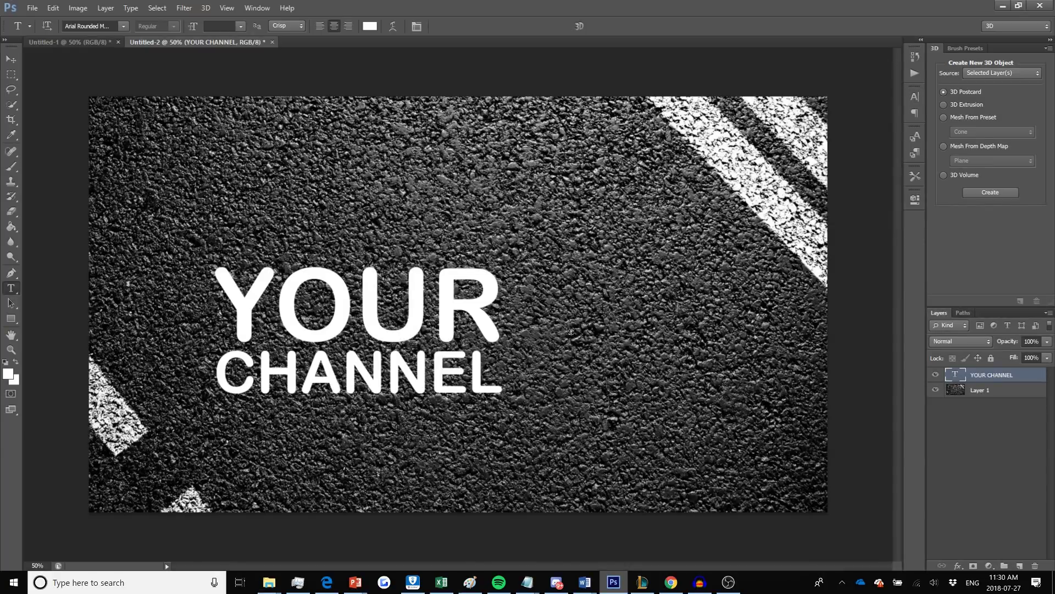
- Rotate the YOUR CHANNEL text to -3.03° and select the whole canvas
key("v")
key("ctrl+t")
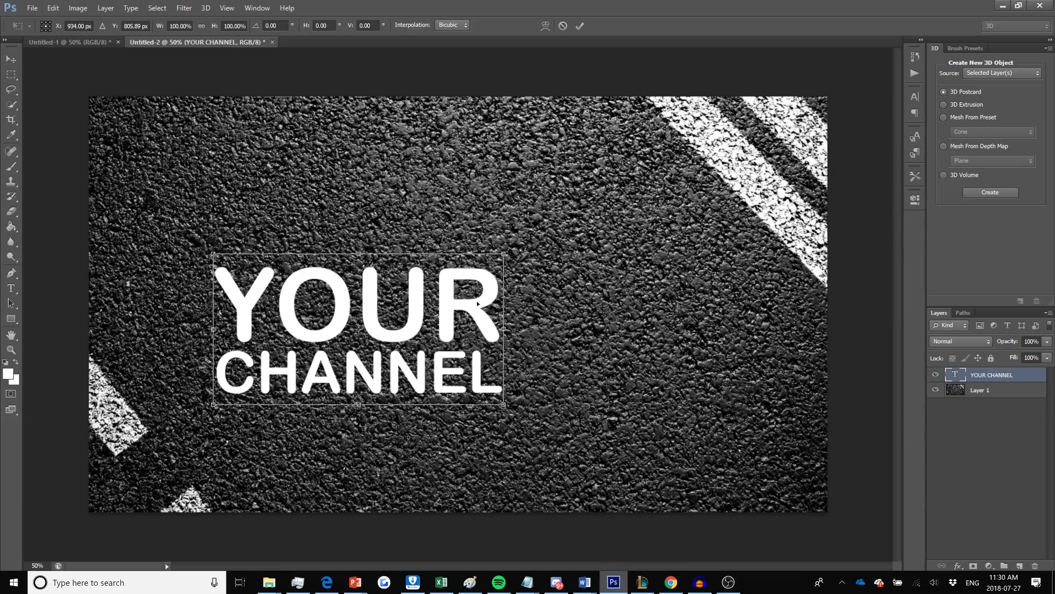
left_click_drag(511, 248, 539, 222)
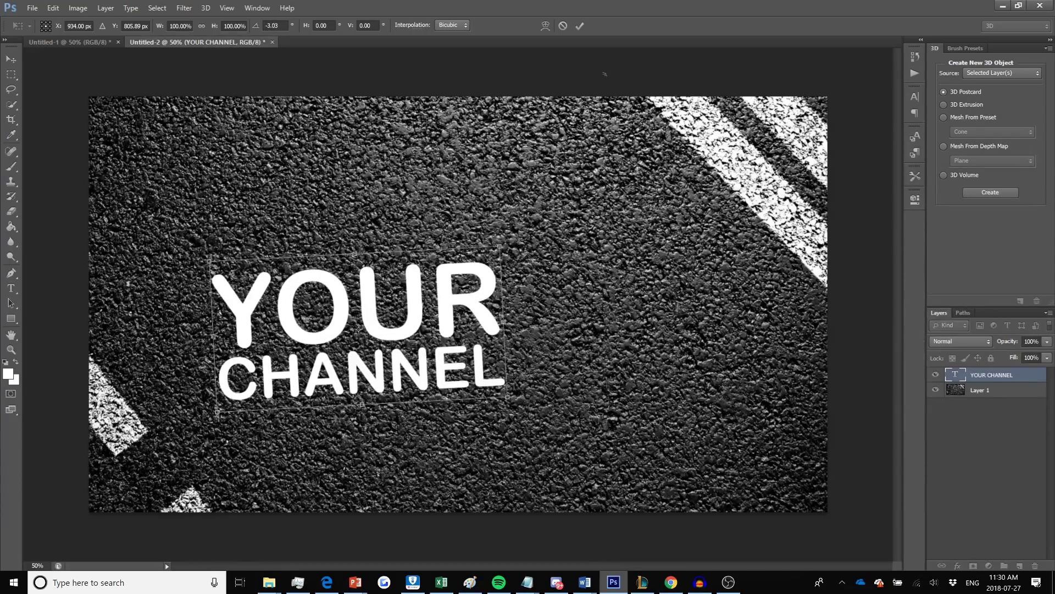
left_click(580, 25)
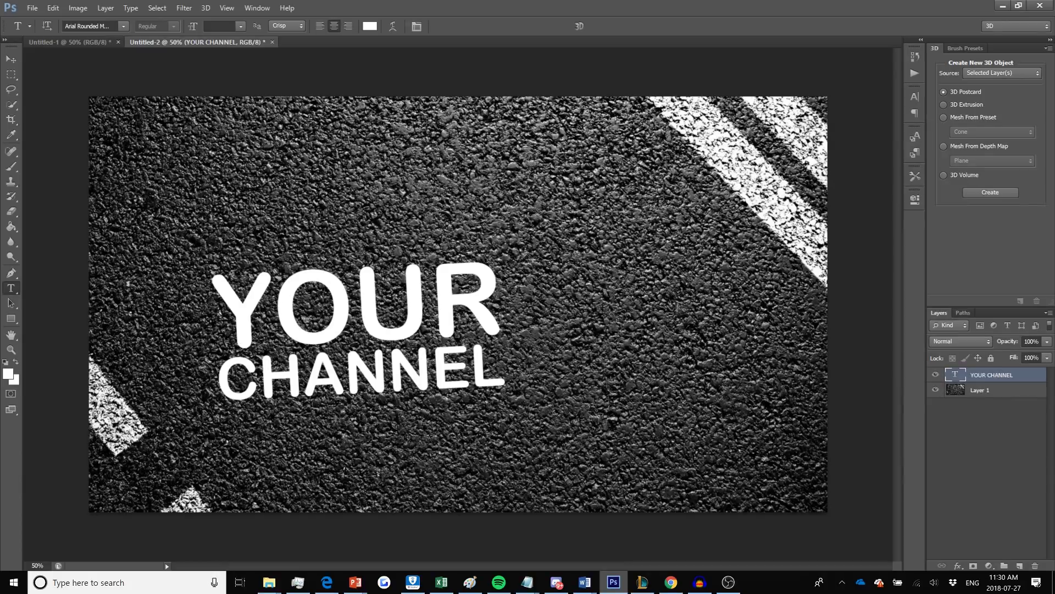
key("ctrl+a")
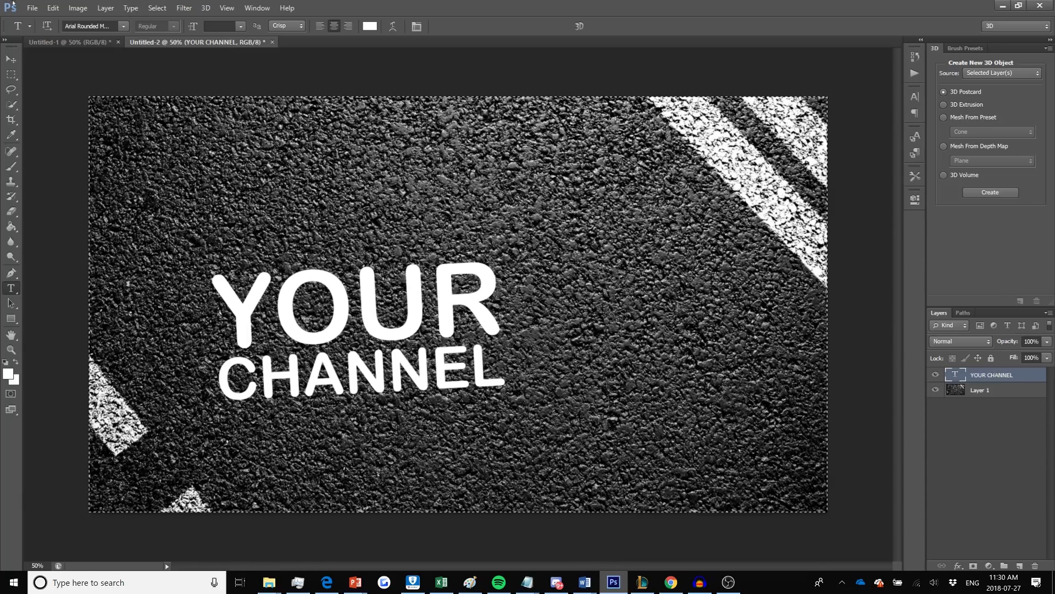
- Align the text layer to the selection's vertical and horizontal centres, then deselect
left_click(106, 8)
mouse_move(213, 307)
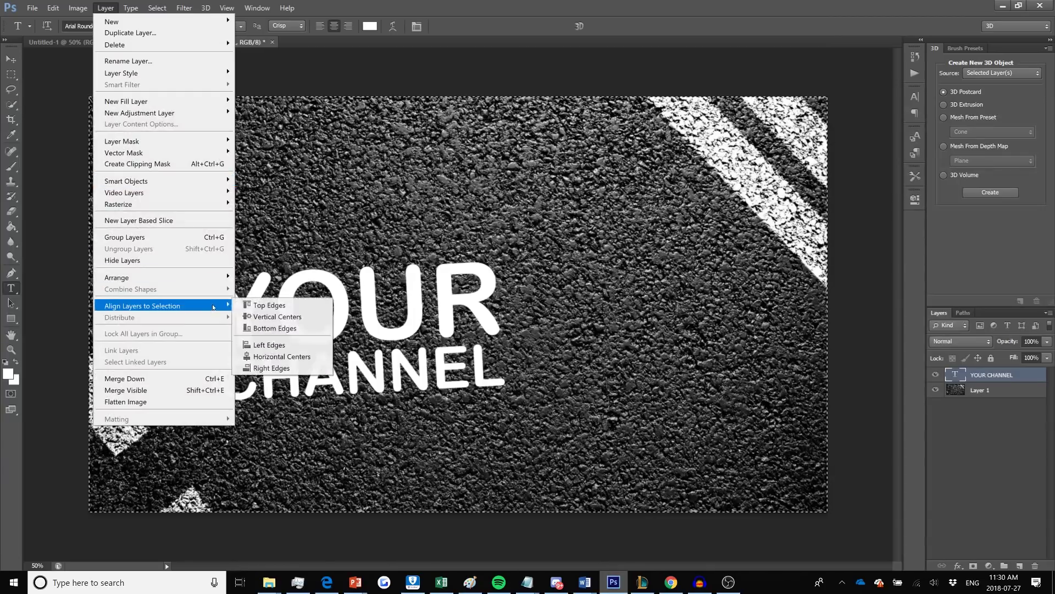
left_click(278, 316)
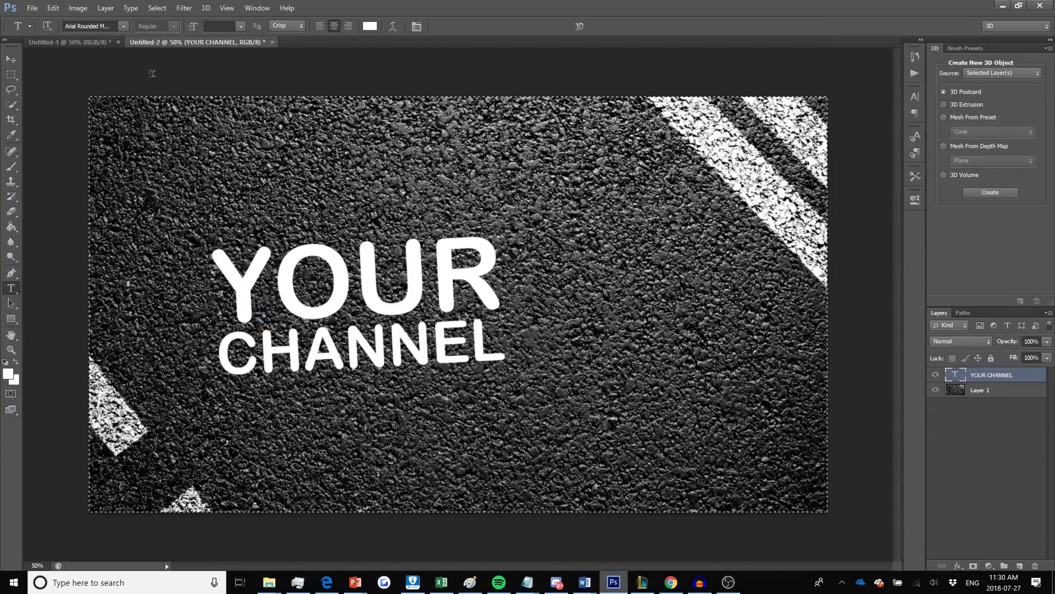
left_click(107, 9)
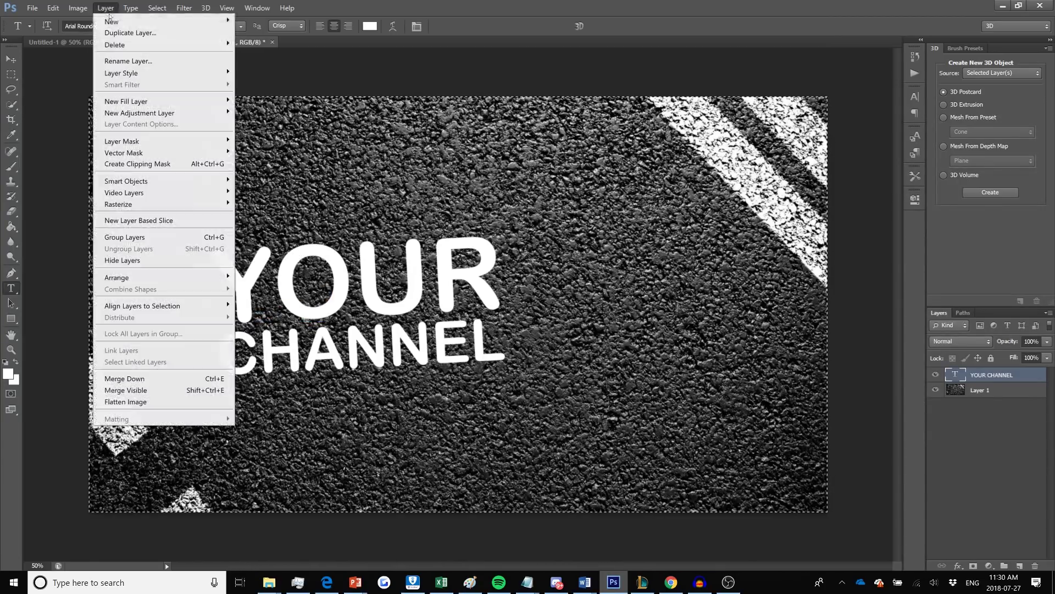
mouse_move(211, 311)
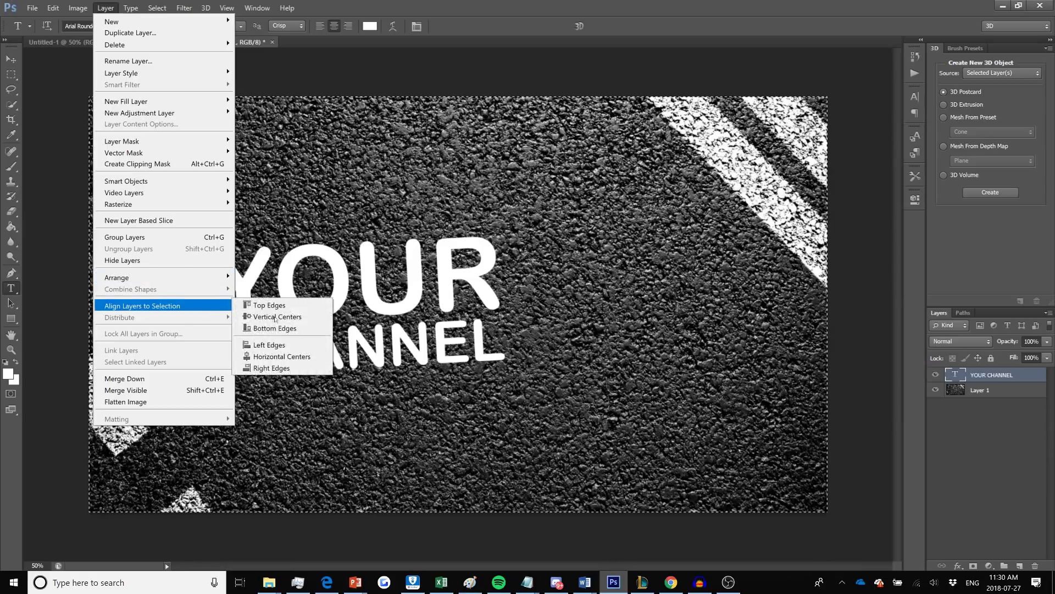
left_click(278, 356)
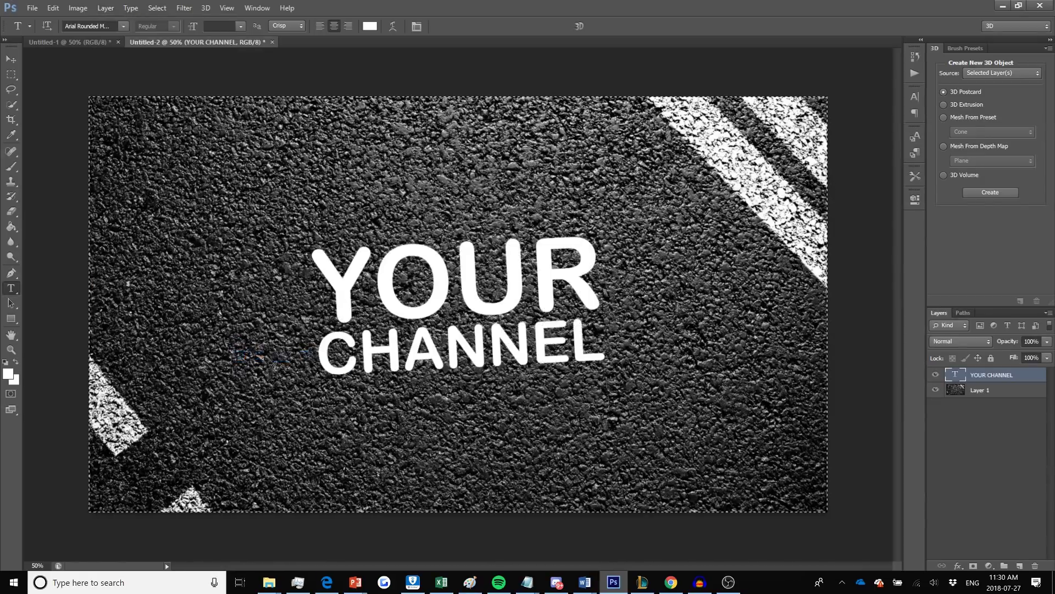
key("ctrl+d")
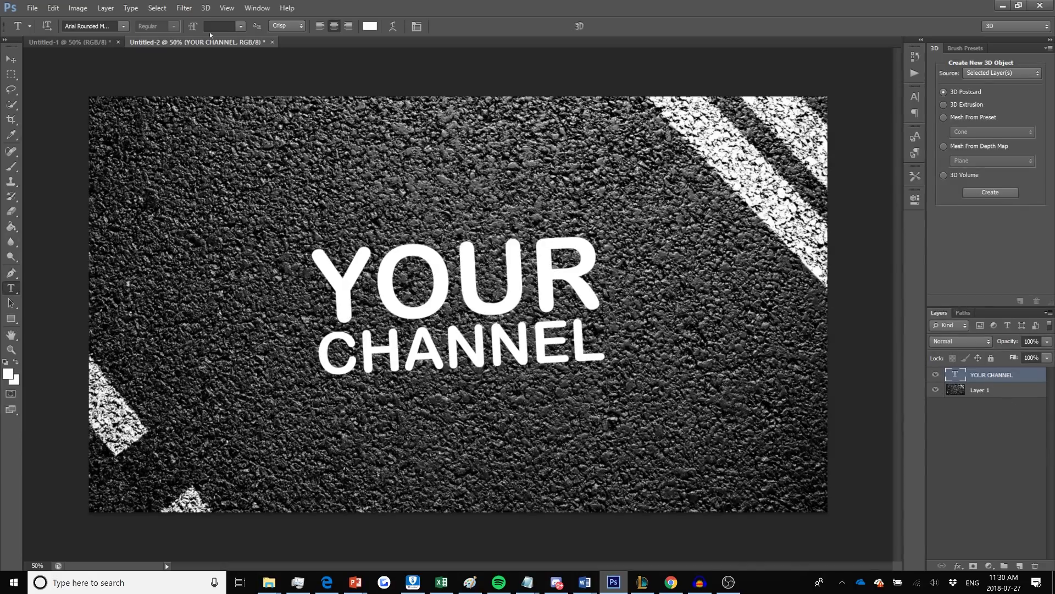
- Extrude the text layer into 3D with depth 190 and a saturated yellow colour
left_click(205, 8)
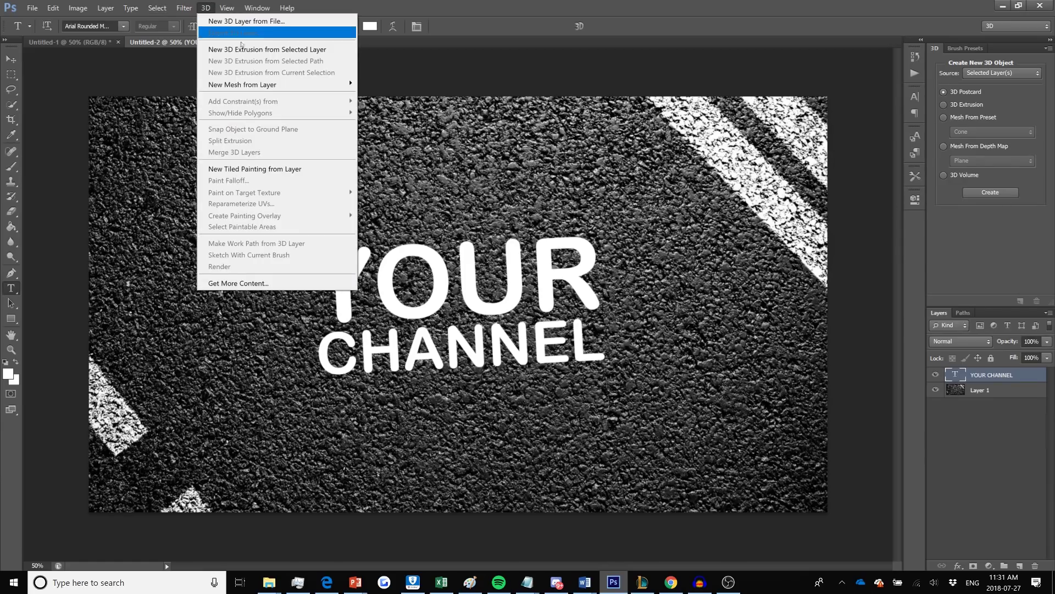
left_click(245, 51)
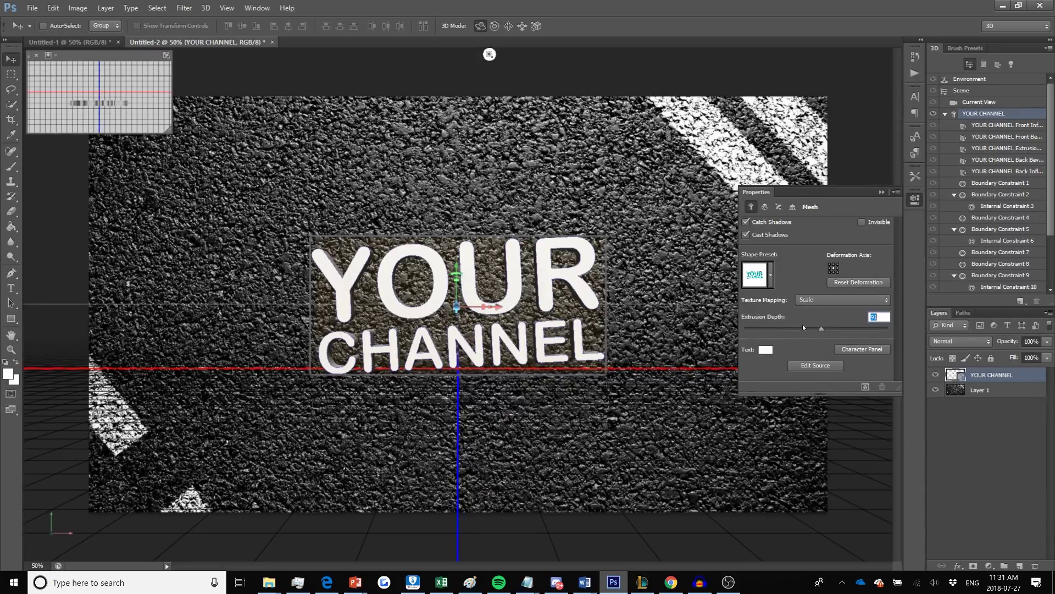
mouse_move(821, 328)
left_mouse_down()
mouse_move(836, 328)
mouse_move(811, 330)
mouse_move(825, 331)
left_mouse_up()
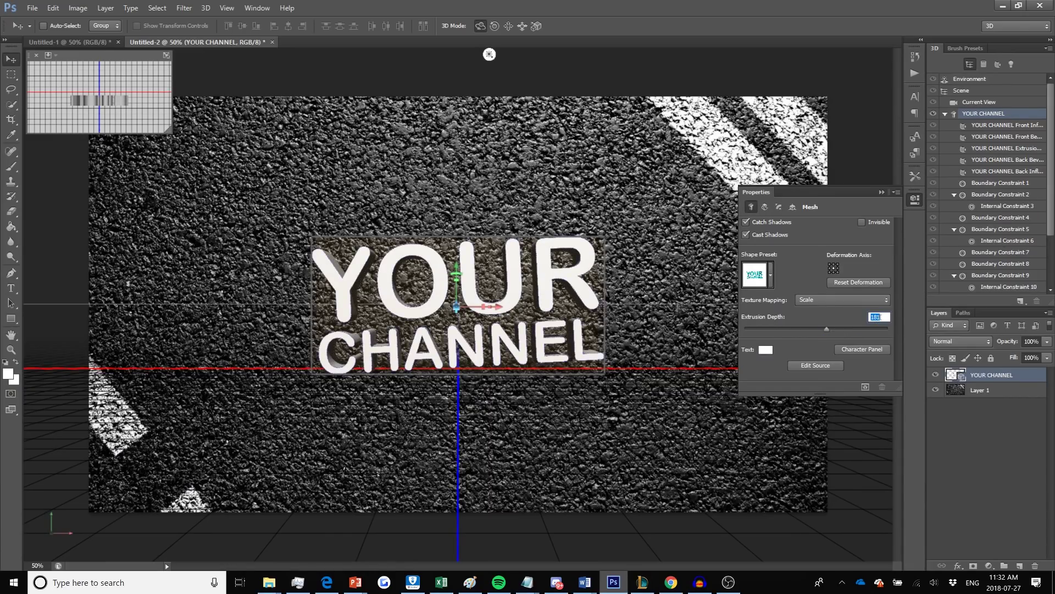
type("190")
left_click(765, 350)
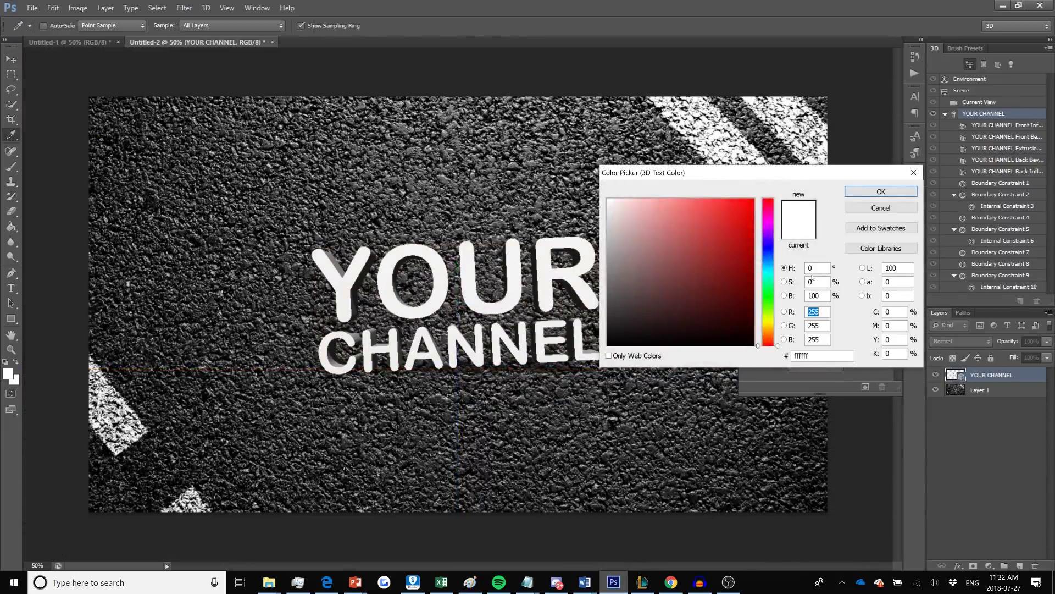
left_click_drag(772, 330, 772, 324)
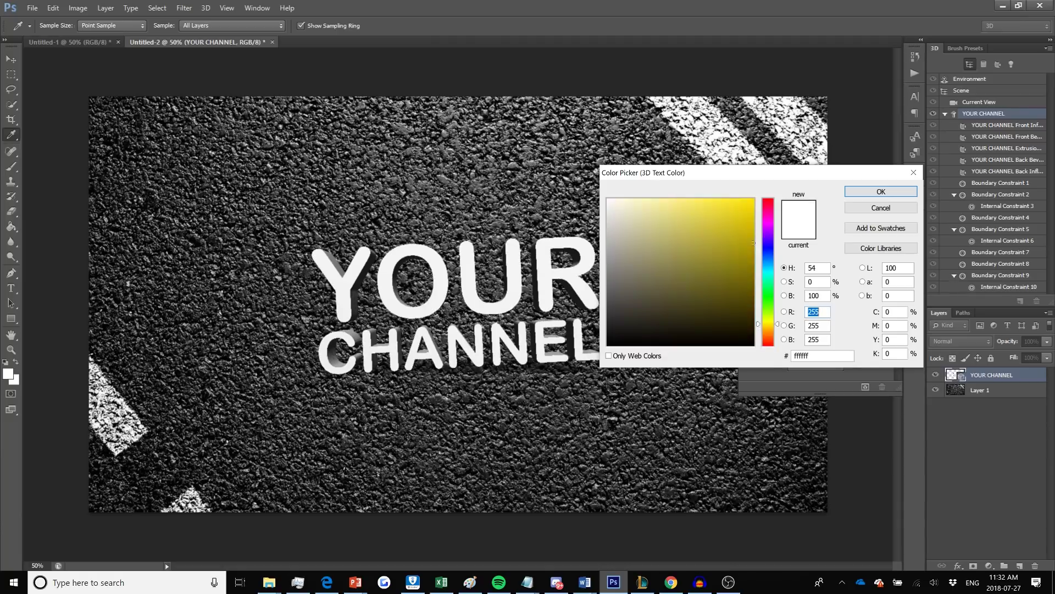
left_click(746, 221)
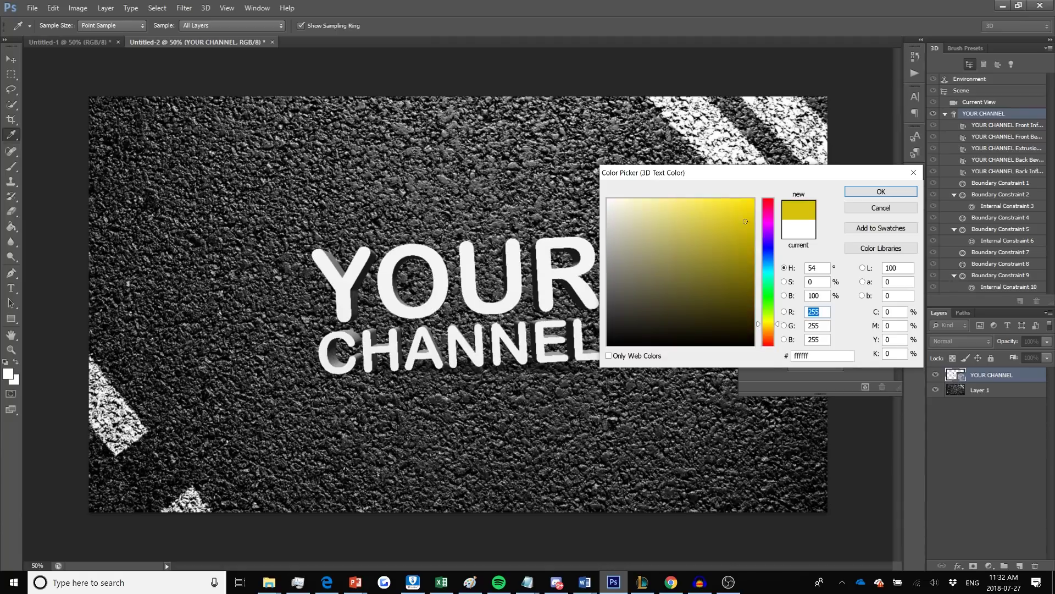
left_click(879, 194)
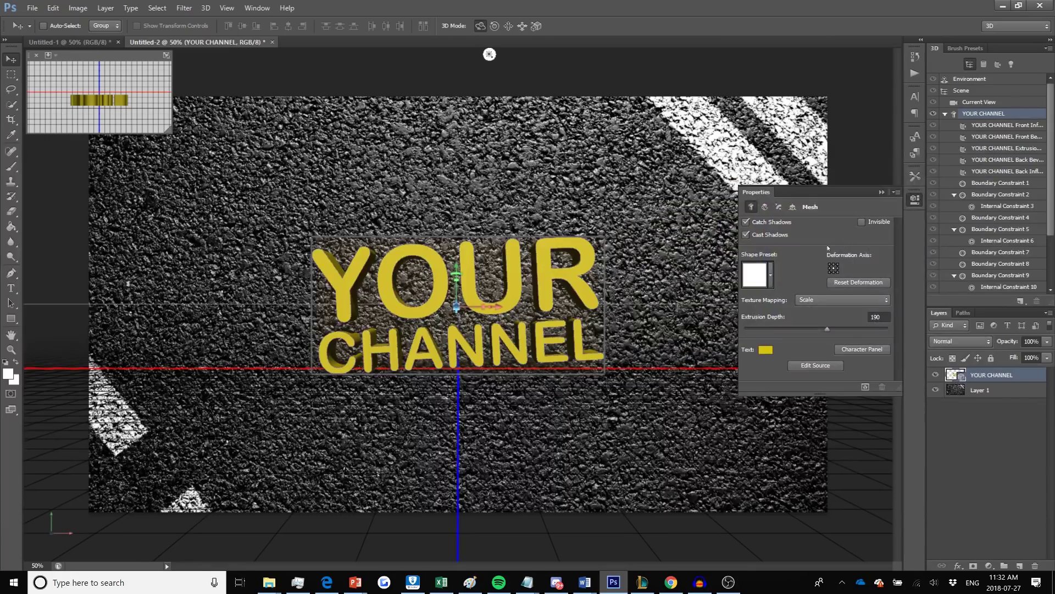
- Turn off Catch and Cast Shadows and apply a bevelled shape preset
left_click(745, 222)
left_click(746, 235)
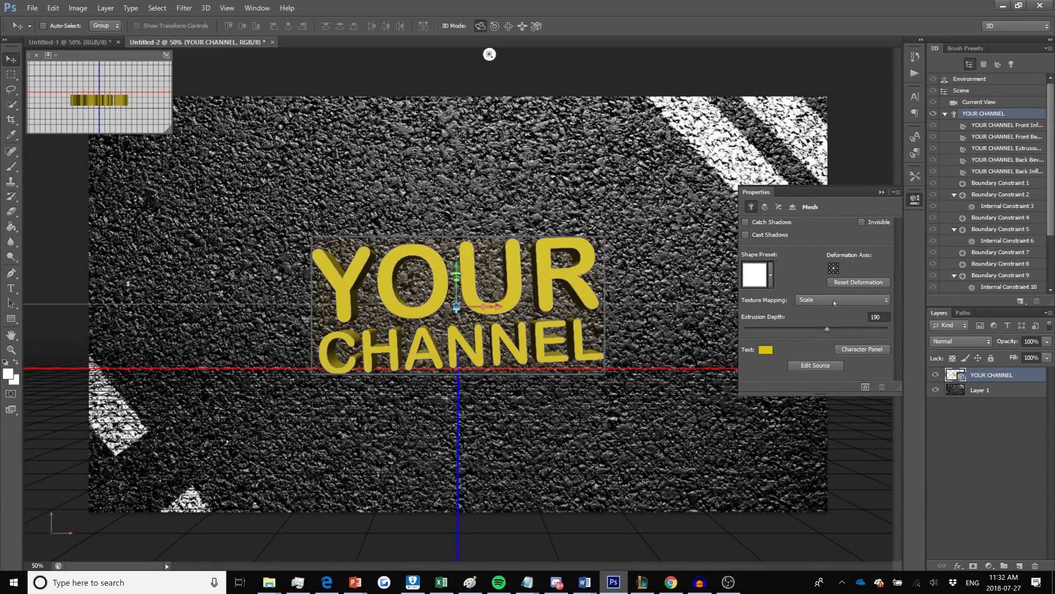
left_click(770, 272)
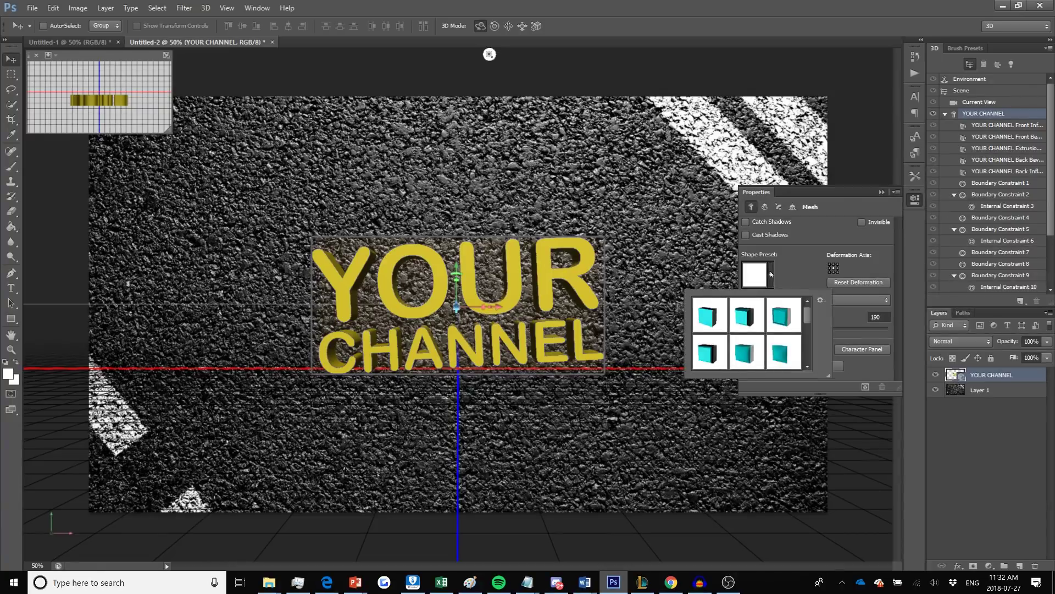
mouse_move(807, 312)
left_mouse_down()
mouse_move(806, 361)
mouse_move(805, 313)
left_mouse_up()
left_click(706, 352)
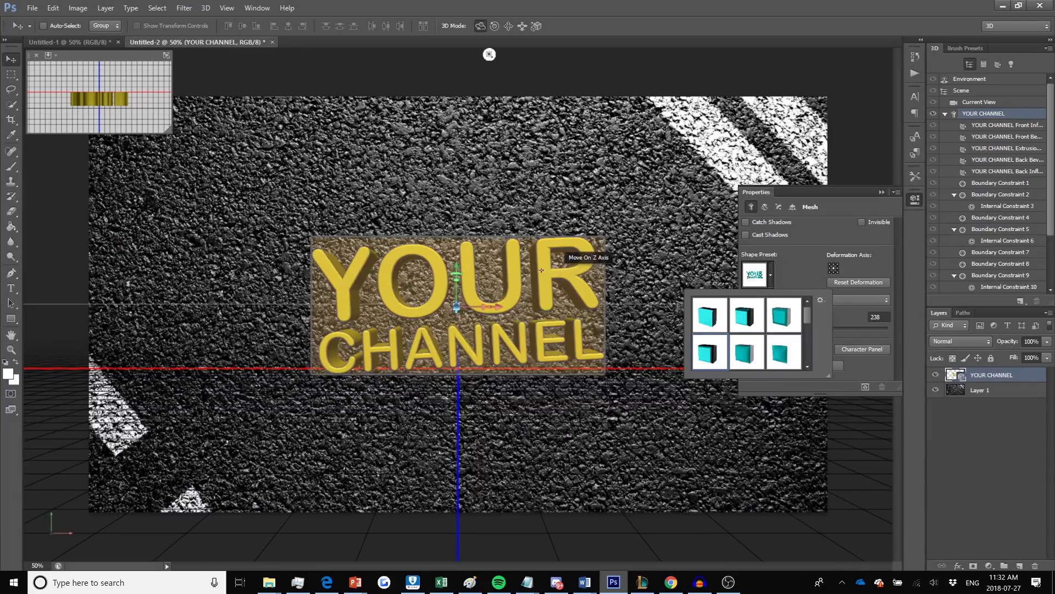
left_click(881, 192)
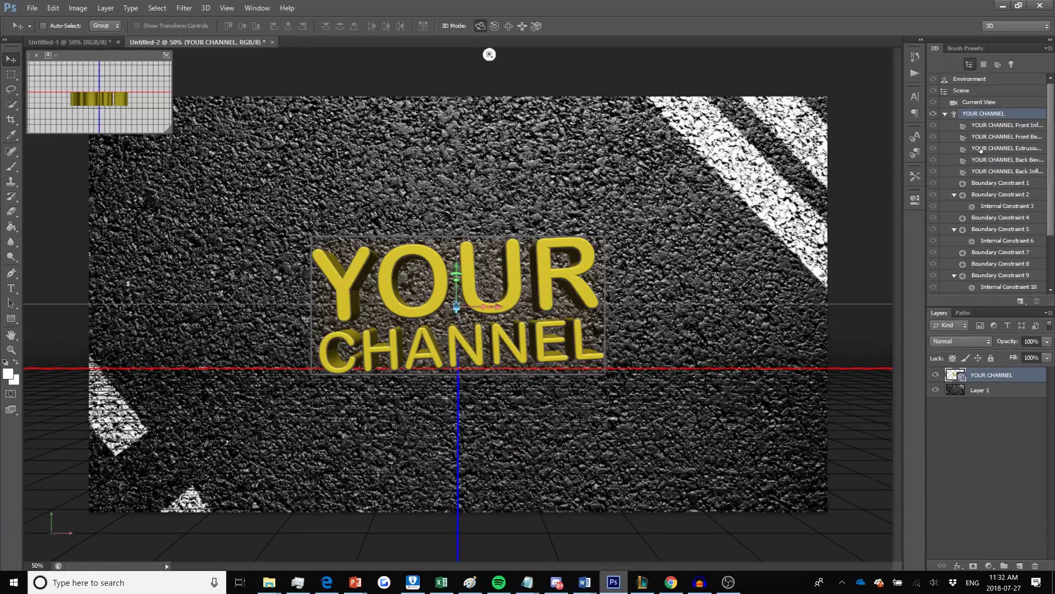
- Select the text's extrusion material and open its diffuse colour, keeping the original yellow
left_click(1023, 149)
double_click(1023, 149)
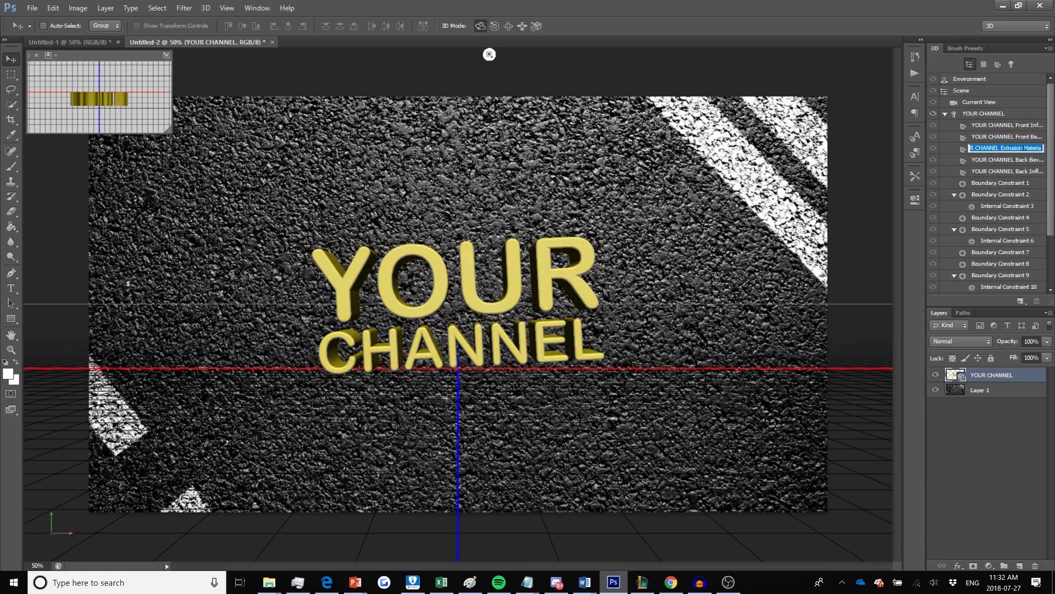
left_click(948, 153)
left_click(915, 199)
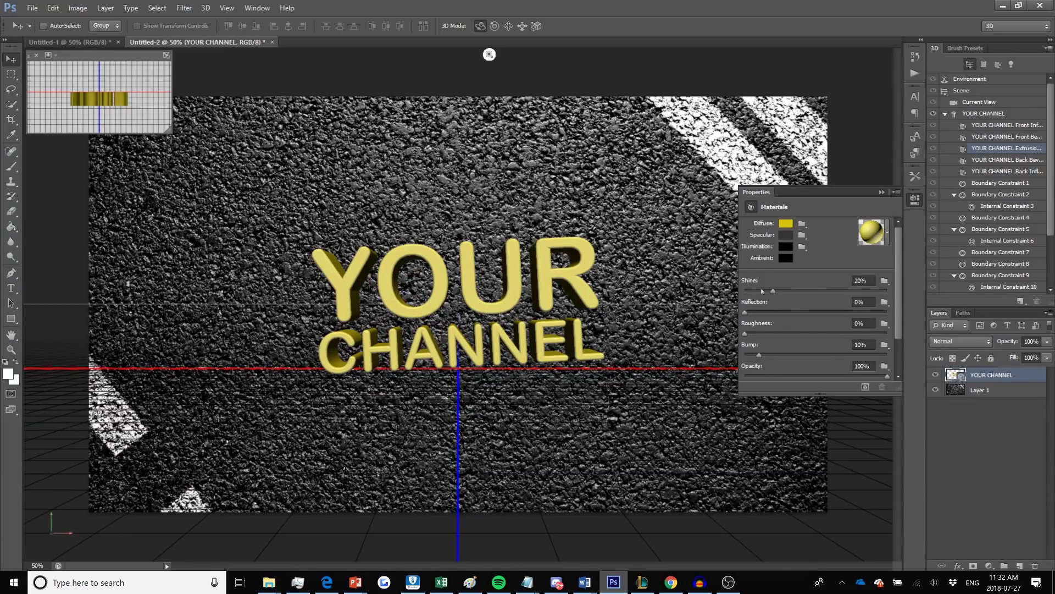
scroll(818, 333, "down", 2)
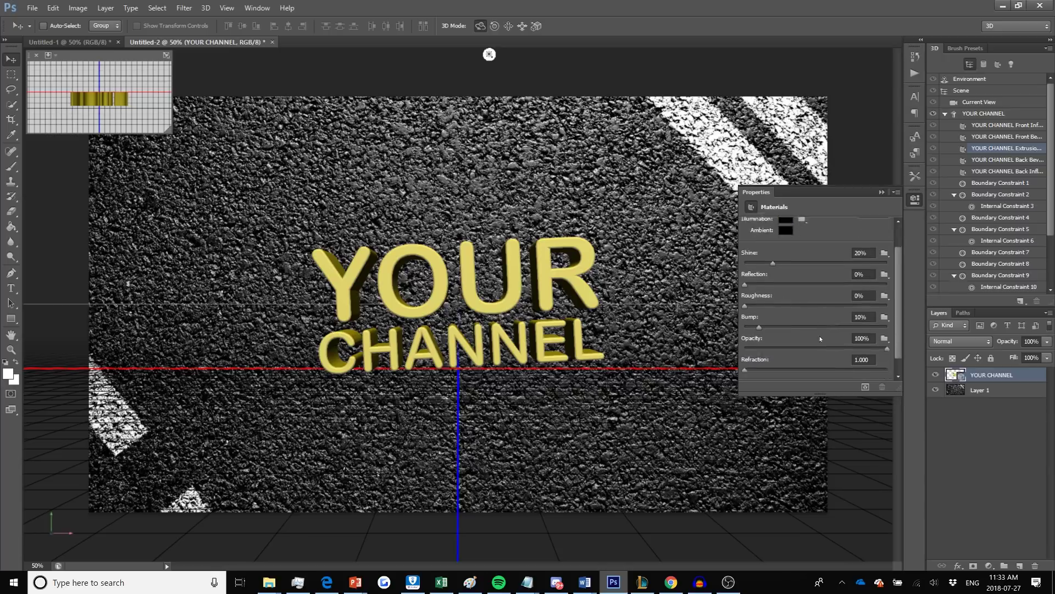
scroll(815, 352, "up", 2)
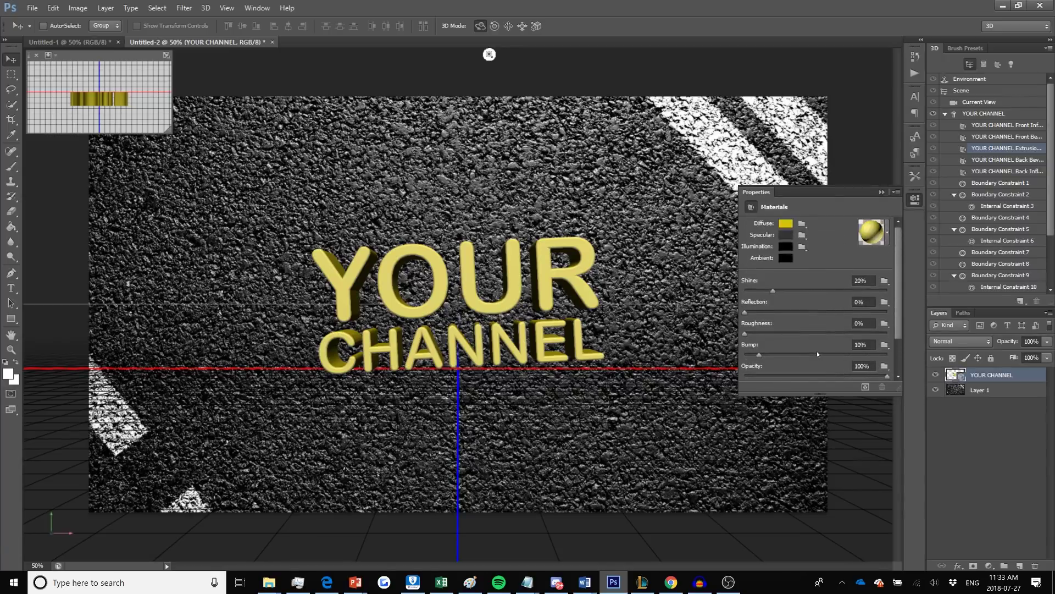
left_click(786, 223)
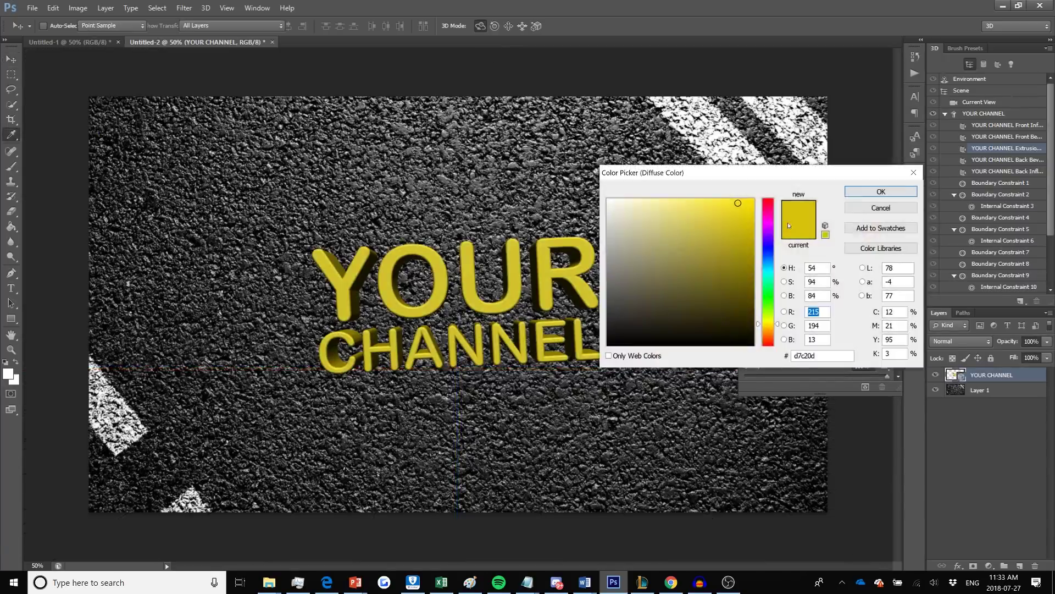
left_click_drag(737, 229, 742, 252)
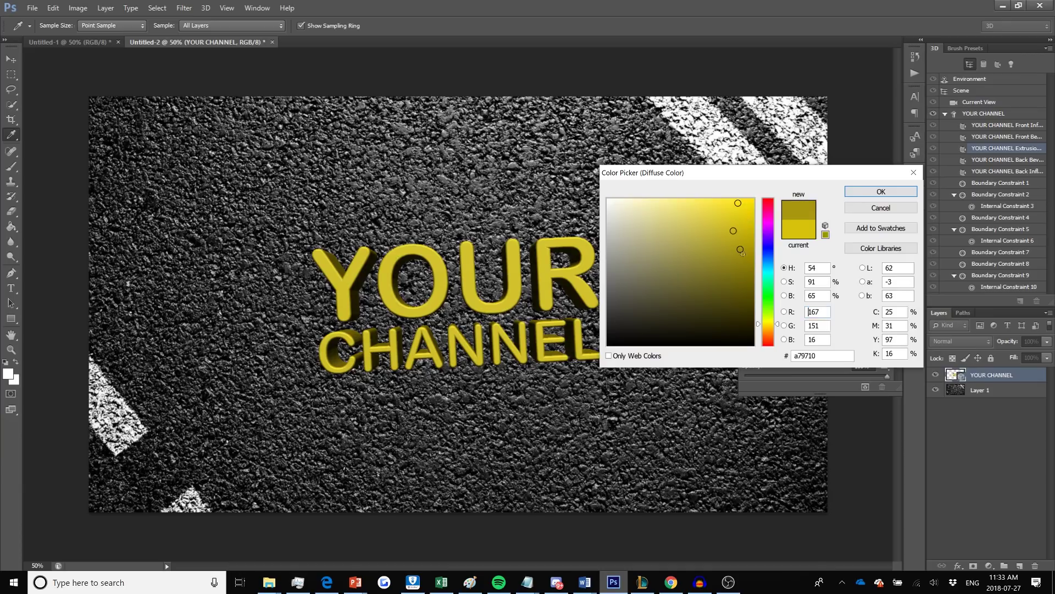
left_click(747, 258)
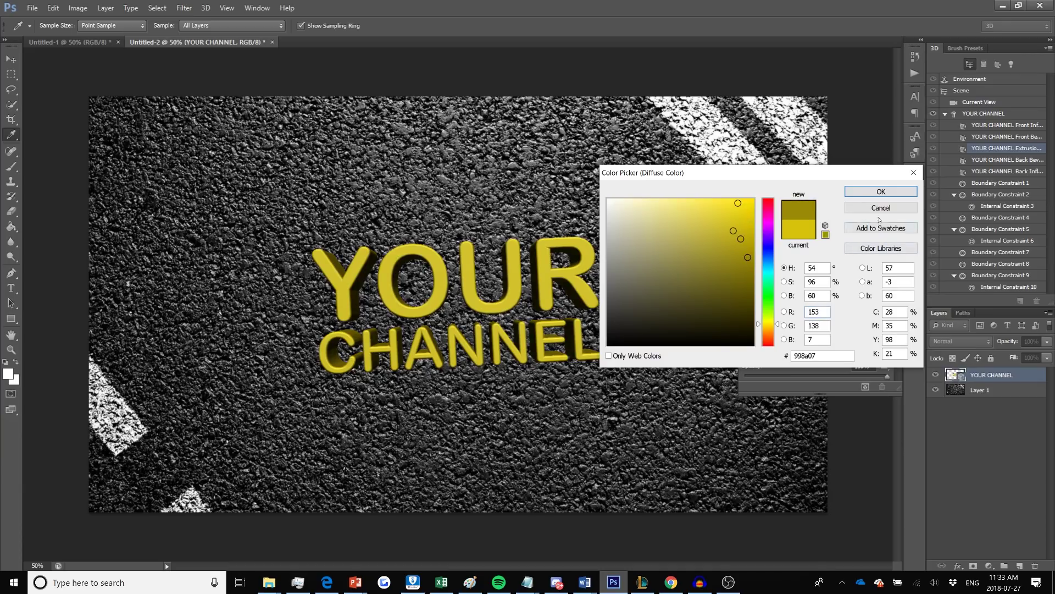
left_click(857, 207)
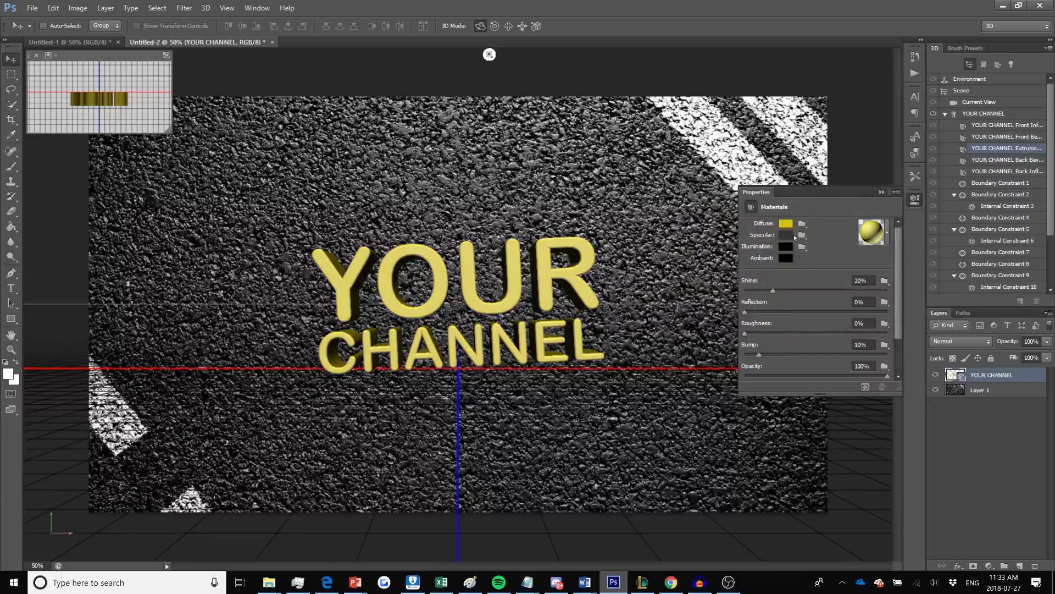
- Set the extrusion's specular colour to dark olive 353201 and collapse the Properties panel
left_click(790, 235)
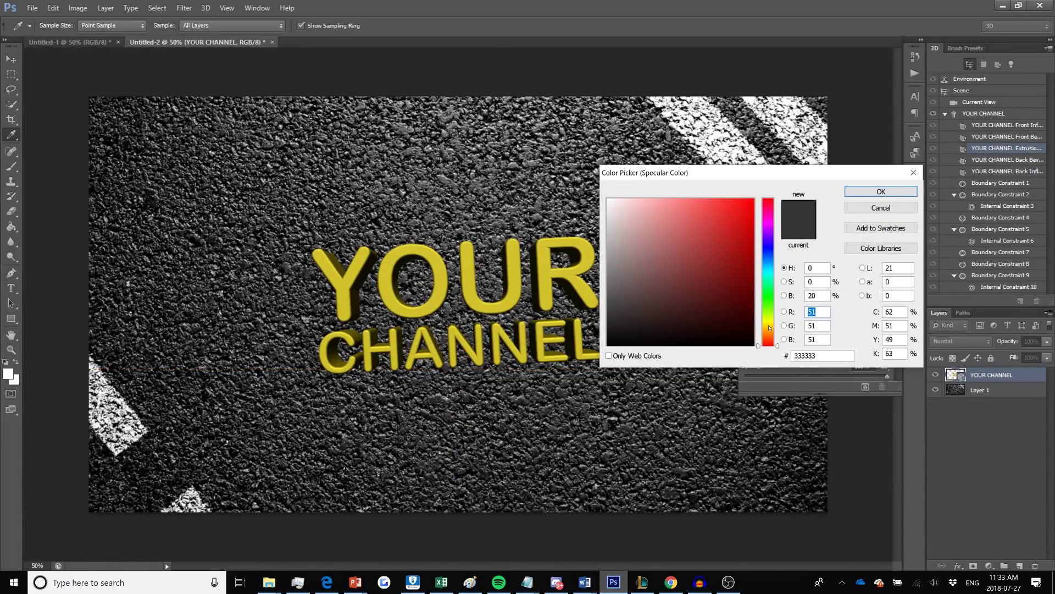
left_click(769, 326)
left_click_drag(769, 326, 769, 322)
left_click(752, 317)
left_click(752, 315)
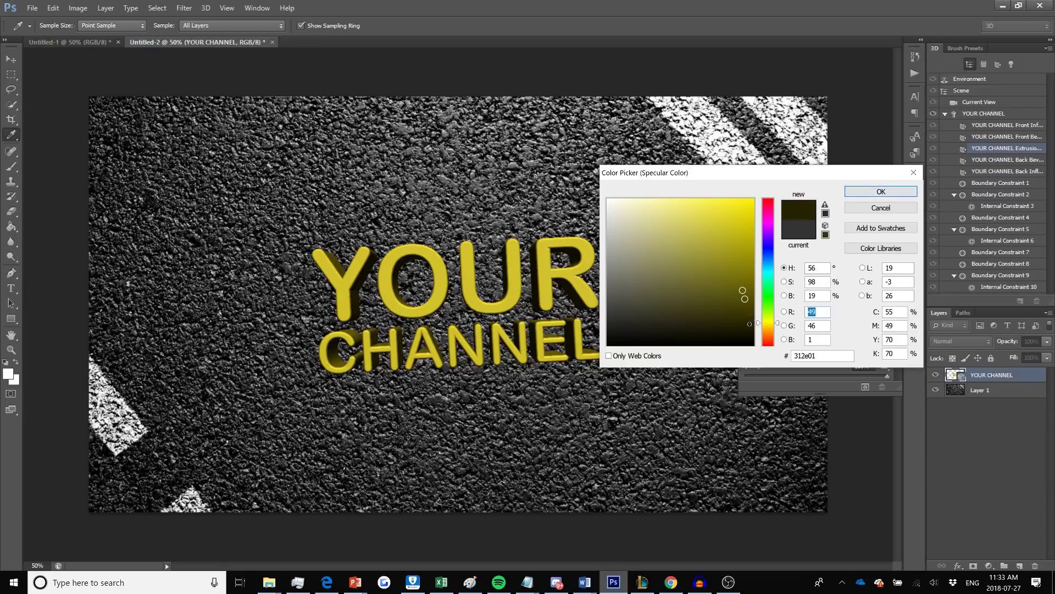
left_click(853, 197)
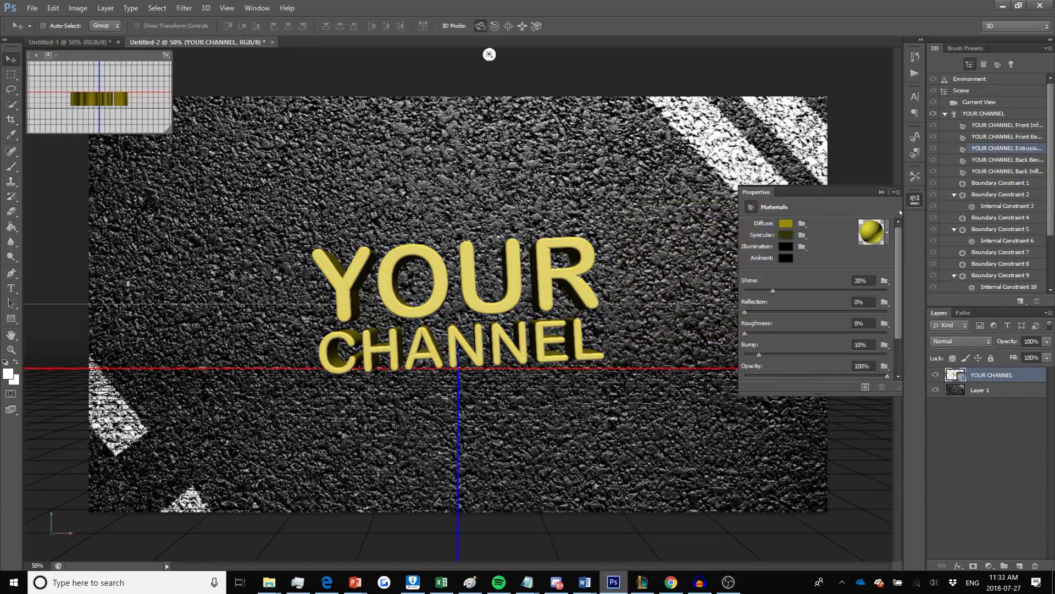
left_click(883, 193)
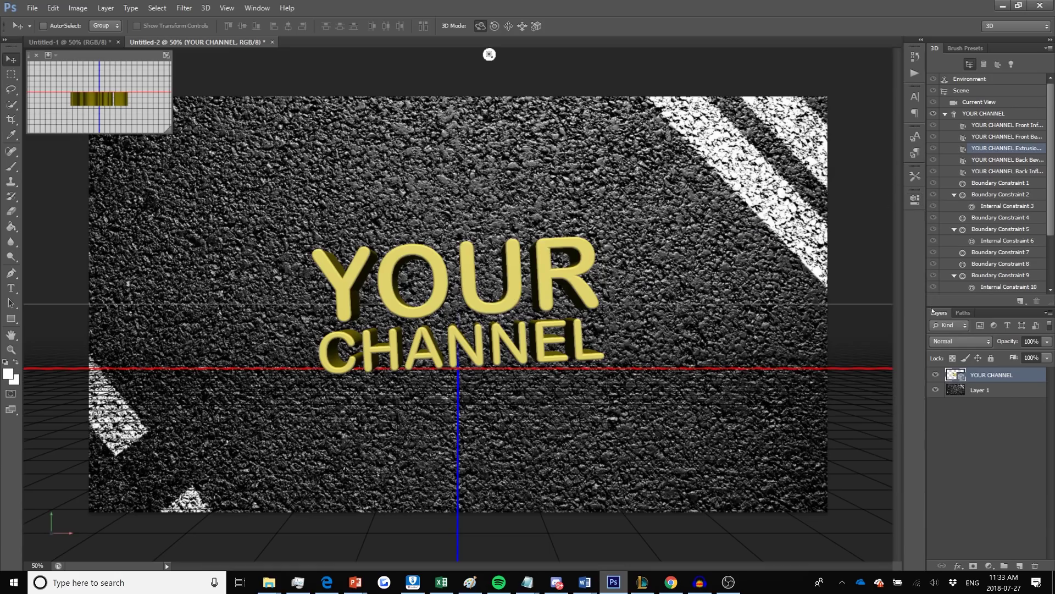
- Add Layer 2 below the YOUR CHANNEL layer and load the letters as a selection
left_click(206, 8)
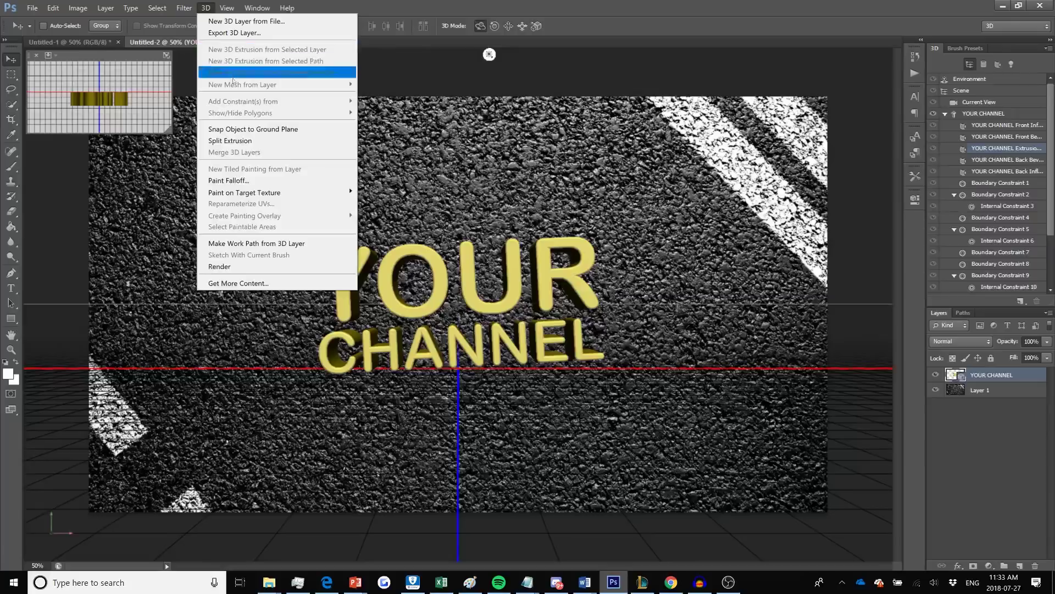
left_click(989, 389)
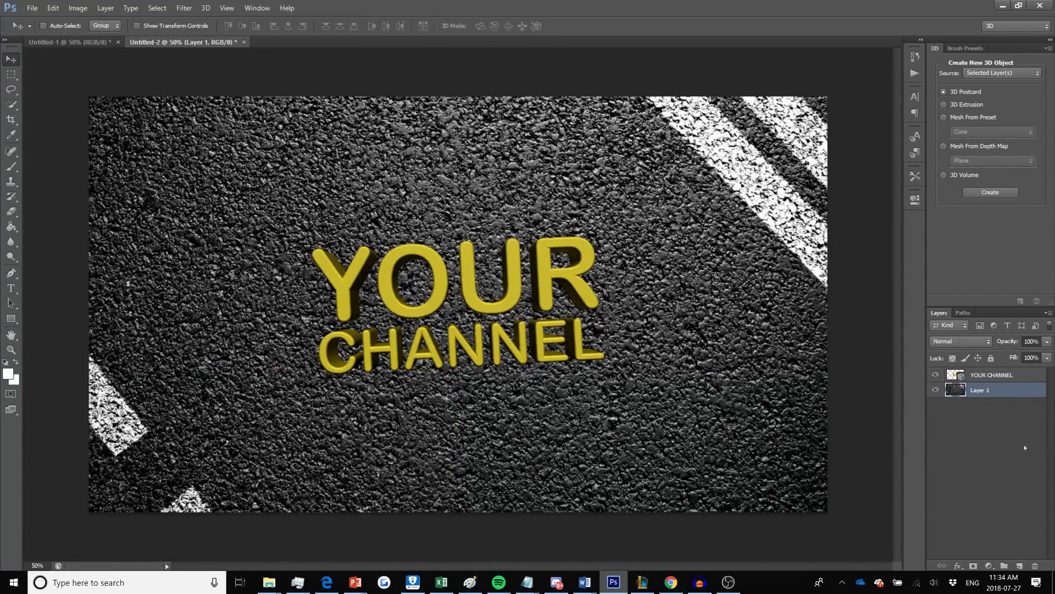
right_click(1001, 376)
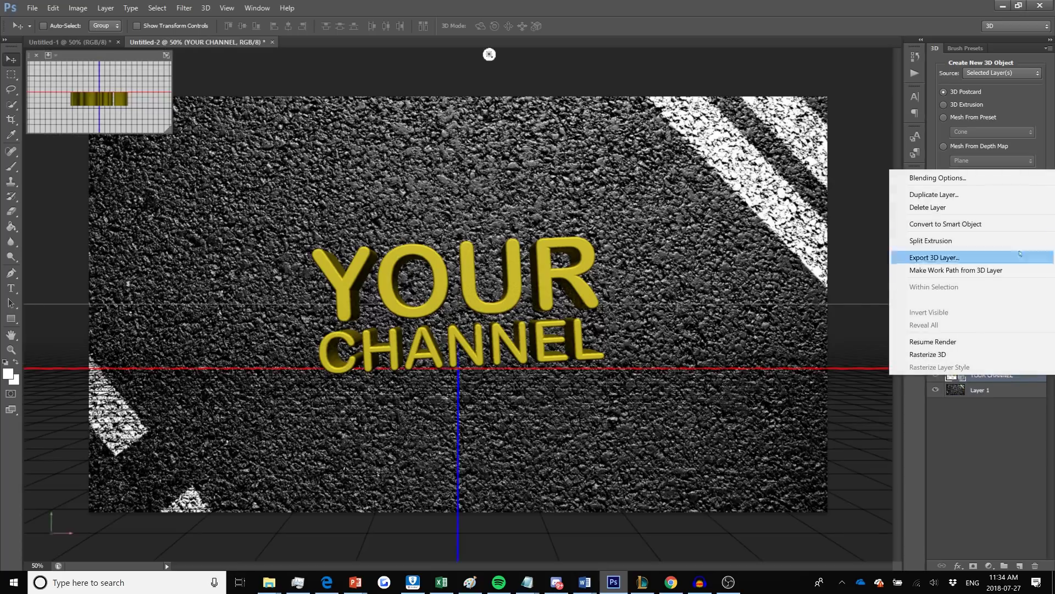
left_click(1024, 223)
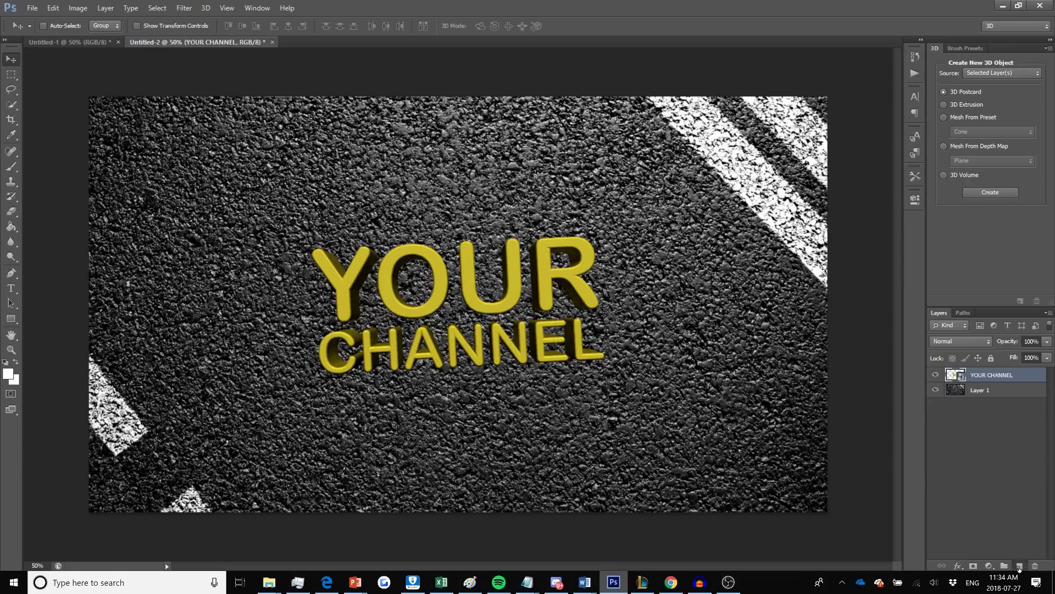
left_click(1020, 566)
left_click_drag(1010, 378, 1005, 400)
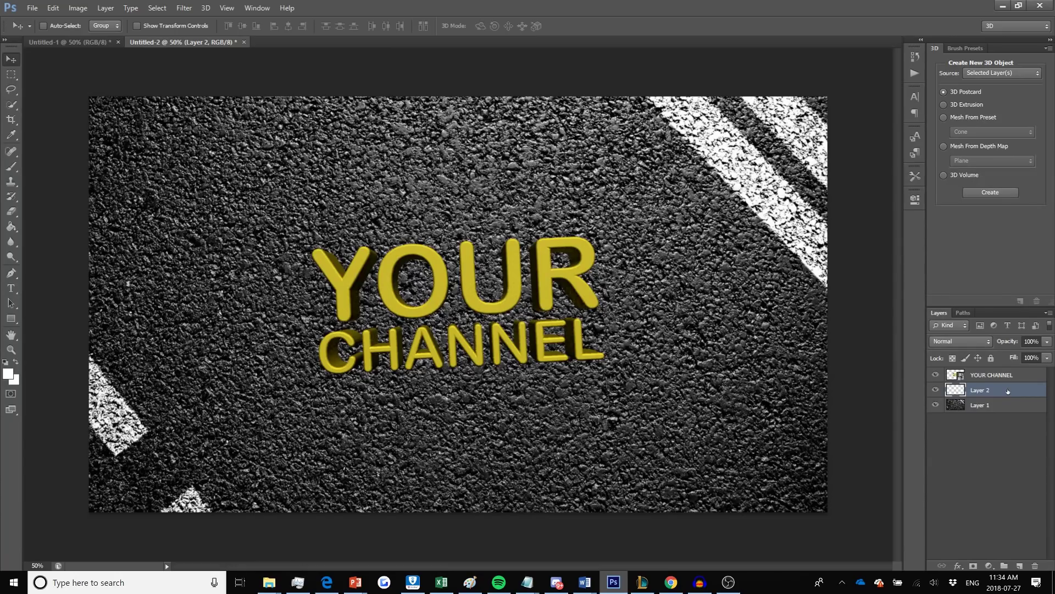
left_click(956, 376, "ctrl")
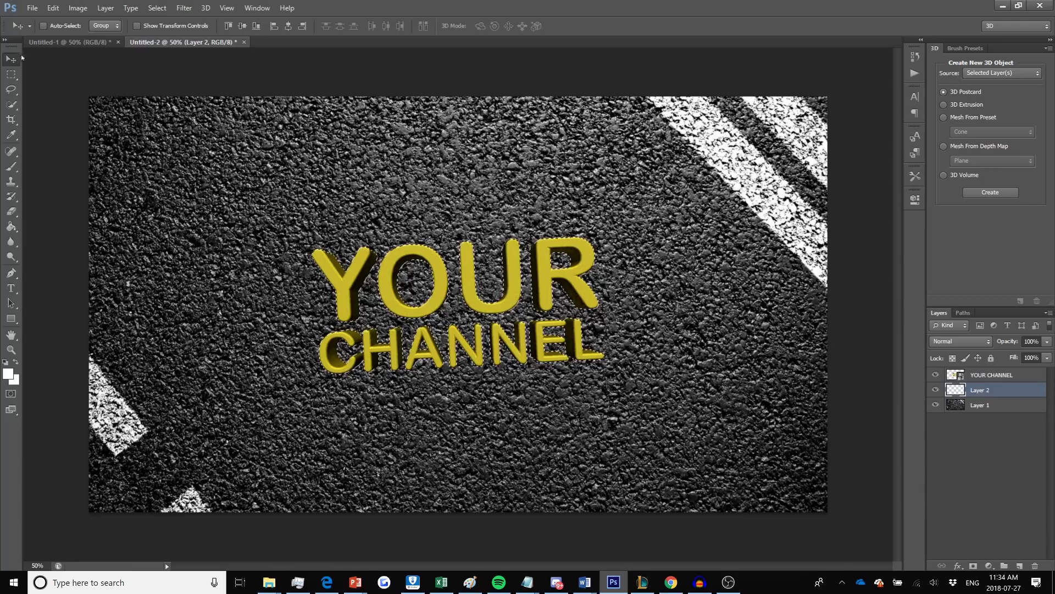
- Set the foreground colour to black
left_click(7, 376)
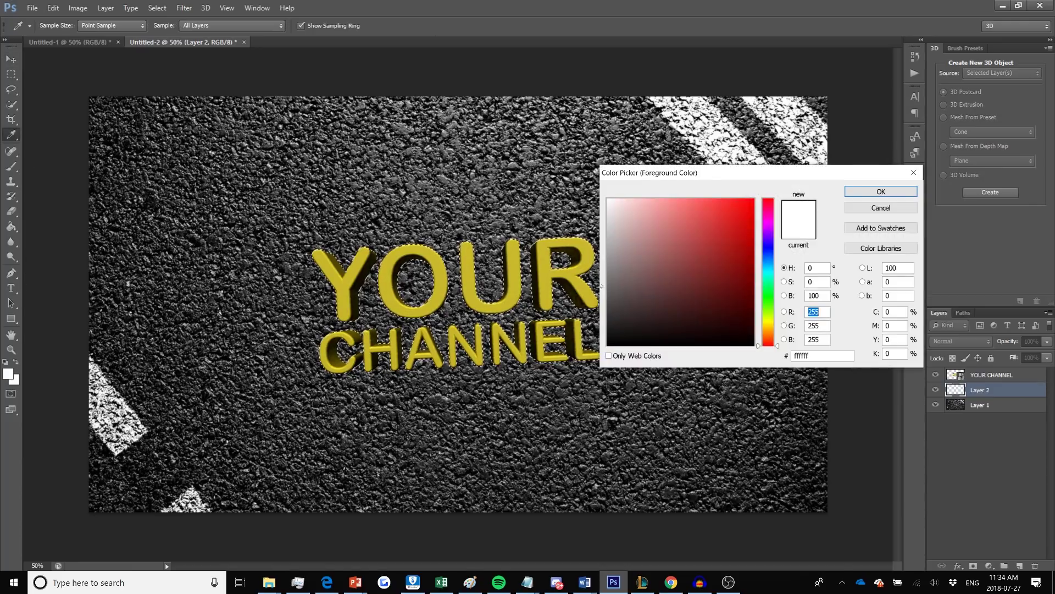
left_click_drag(745, 305, 765, 364)
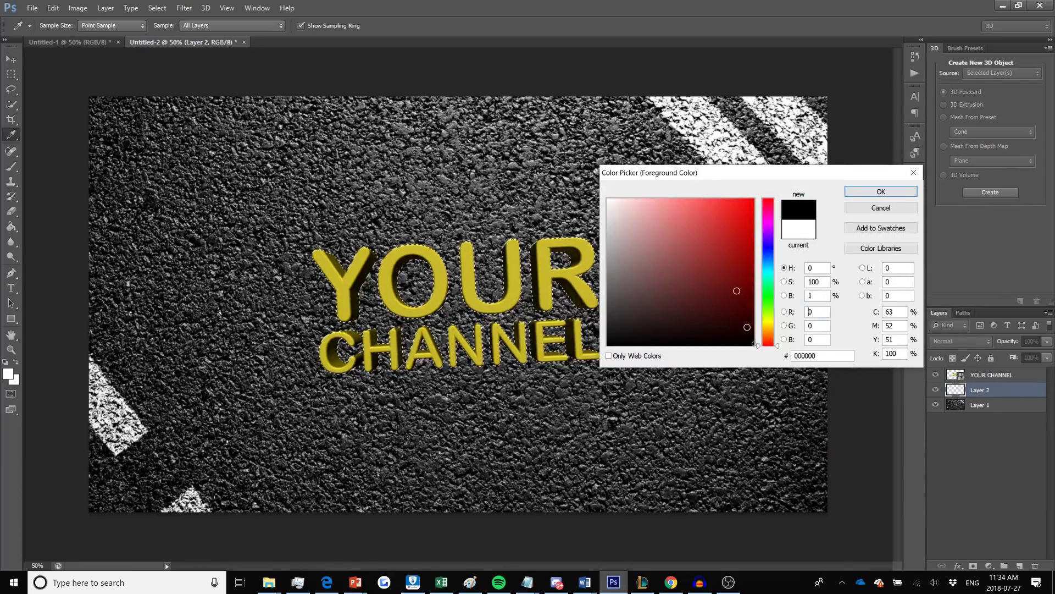
left_click(896, 195)
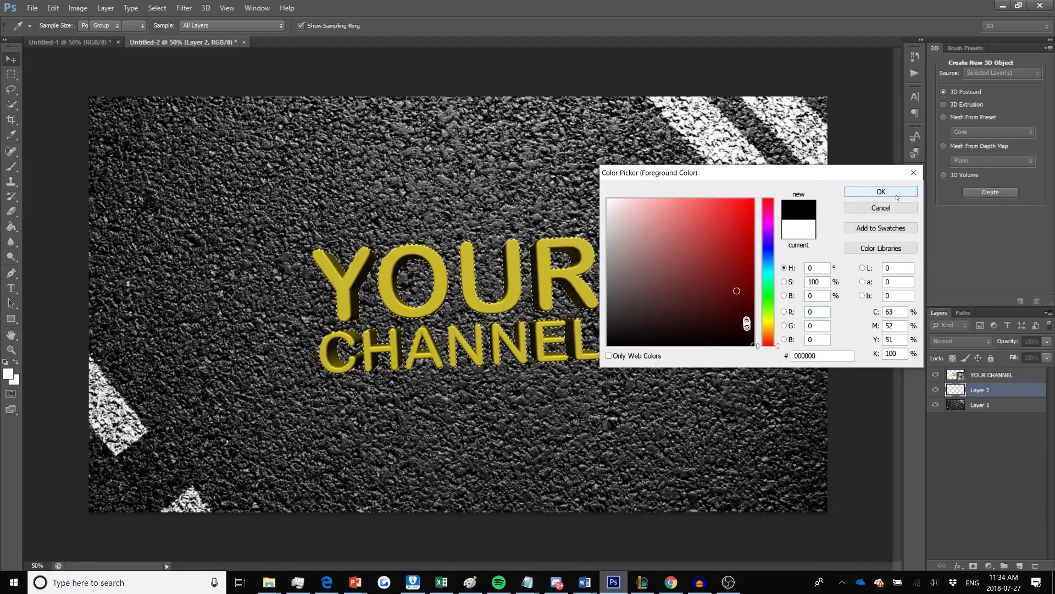
- Fill the letter selection with the foreground colour and briefly hide the 3D text to check
left_click(53, 8)
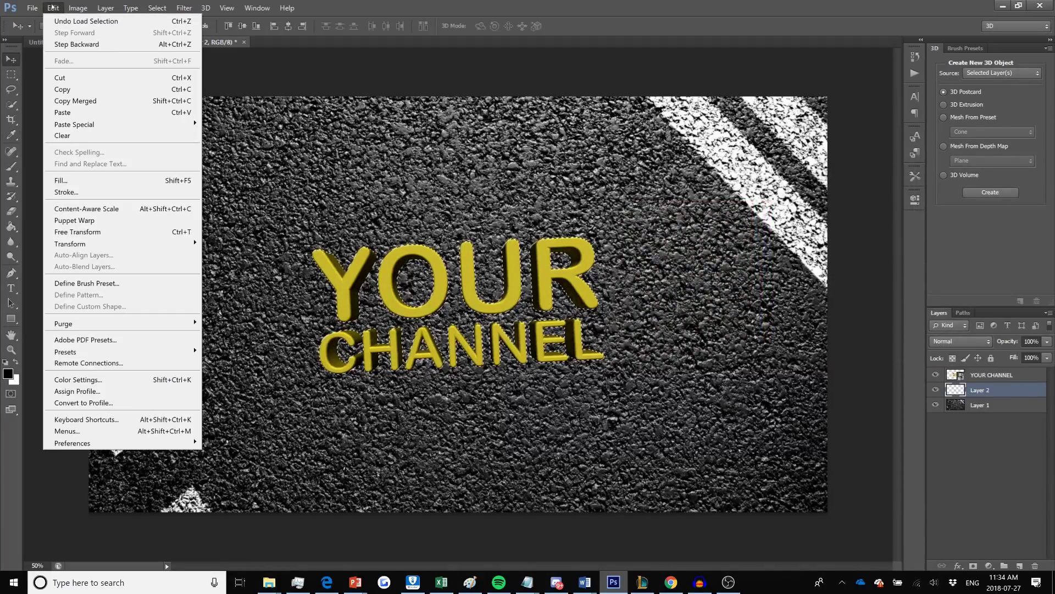
left_click(108, 181)
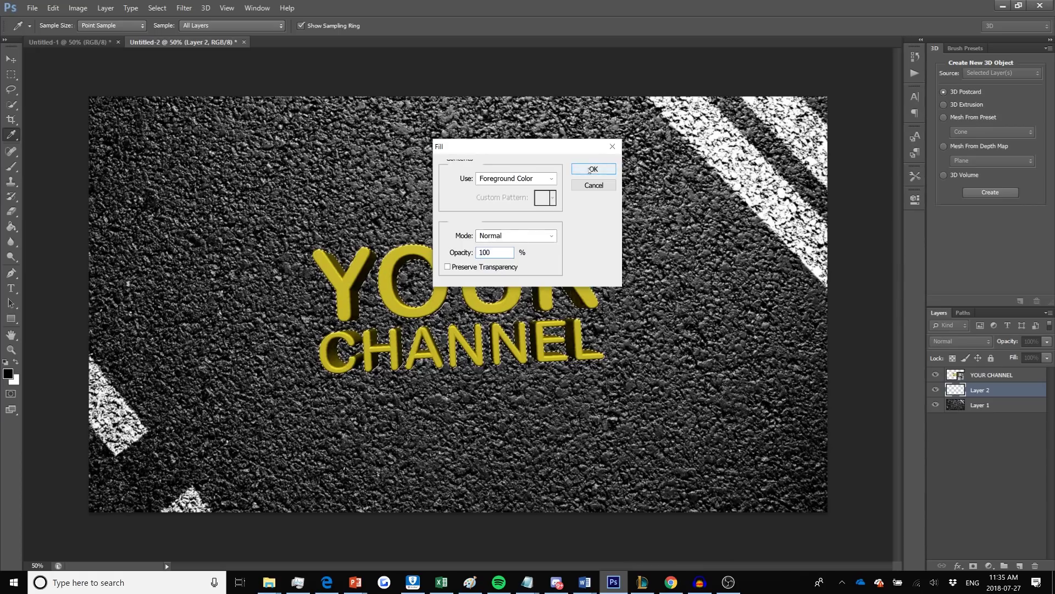
left_click(593, 168)
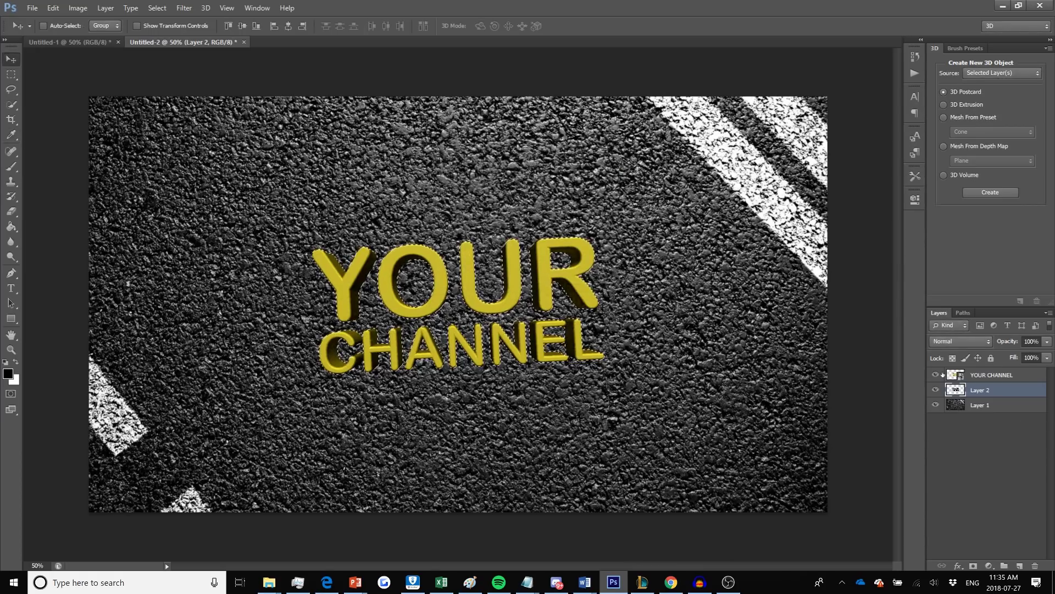
left_click(936, 376)
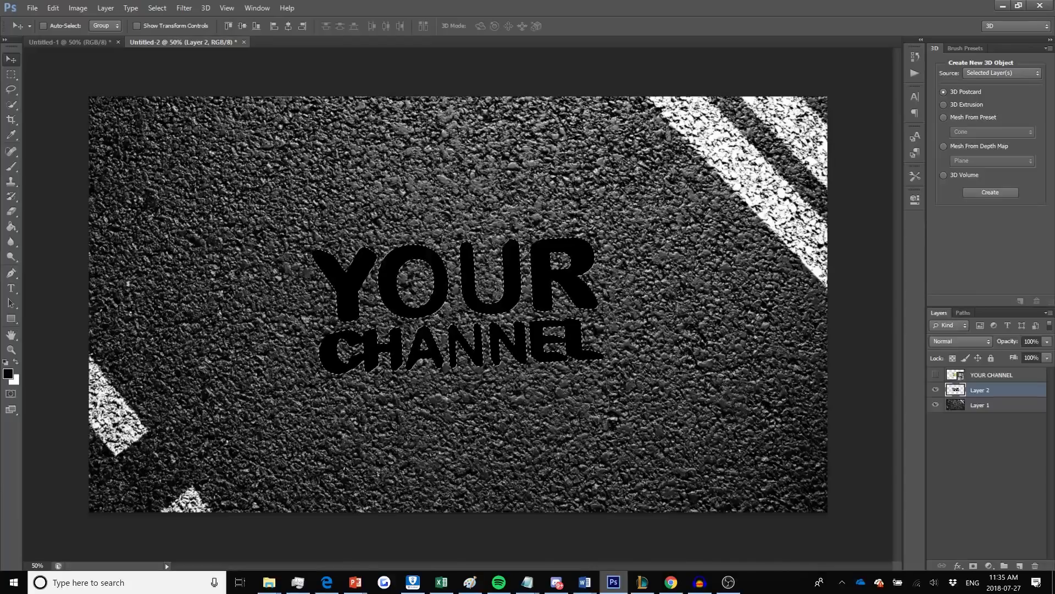
left_click(936, 375)
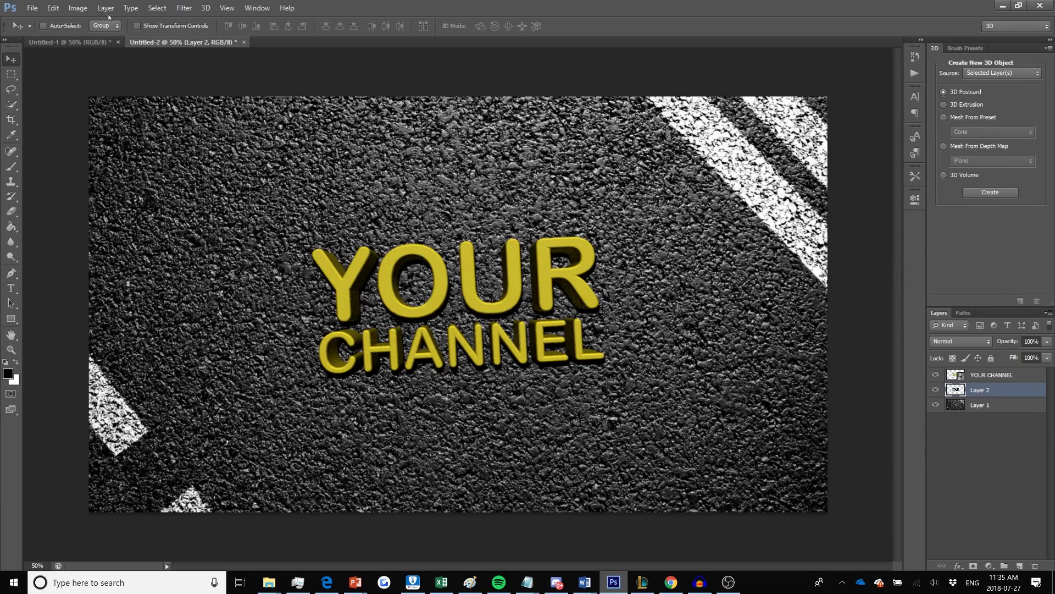
- Apply Motion Blur to Layer 2's black lettering with Angle 30° and Distance 20 pixels
left_click(184, 7)
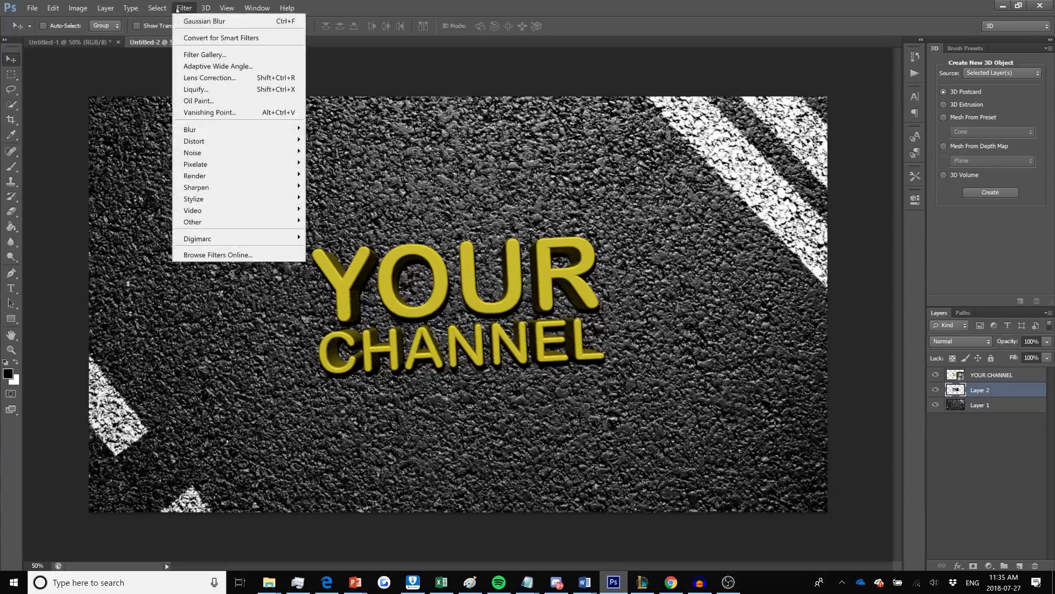
mouse_move(260, 132)
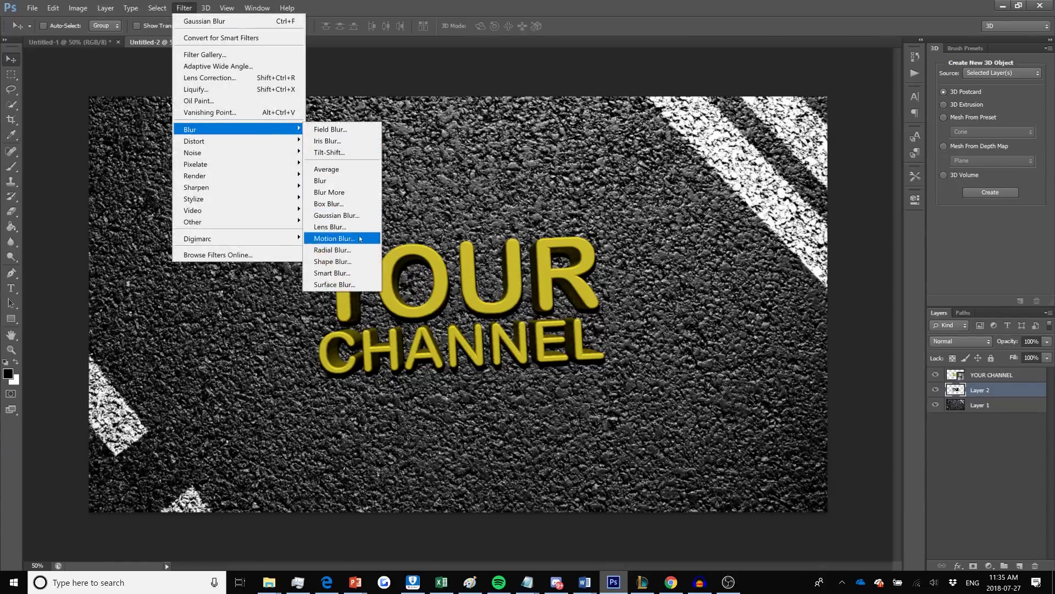
left_click(313, 236)
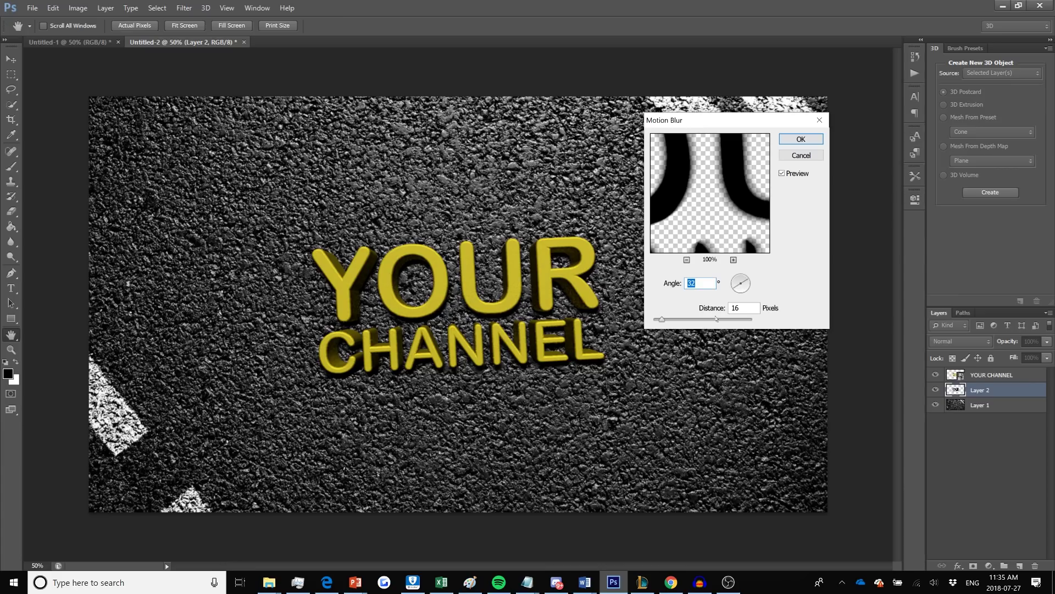
key("Tab")
type("20")
key("shift+Tab")
type("30")
left_click(801, 139)
key("v")
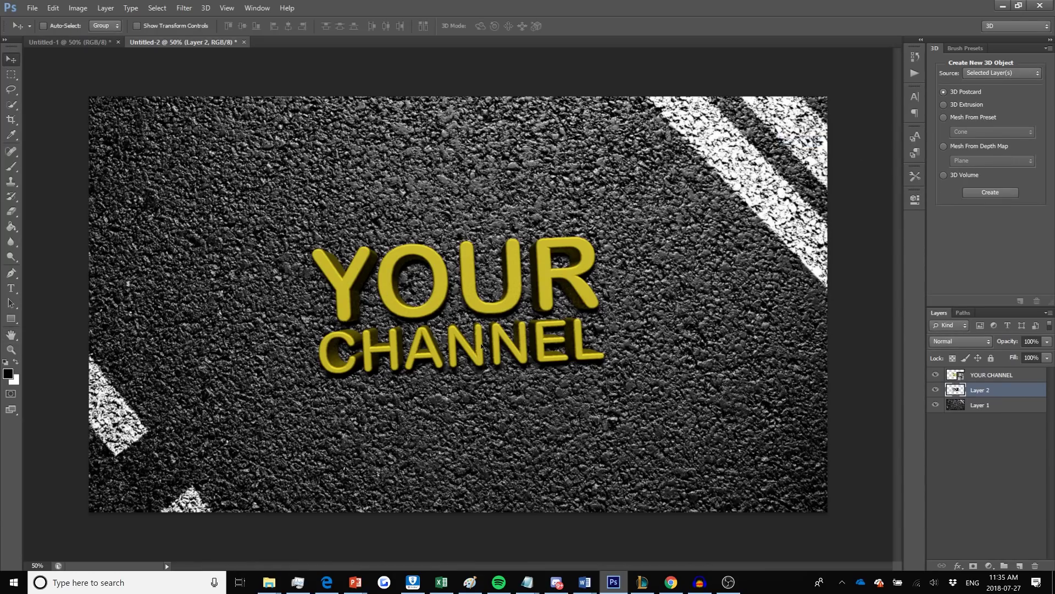
- Duplicate Layer 2 as Layer 2 copy
right_click(1009, 393)
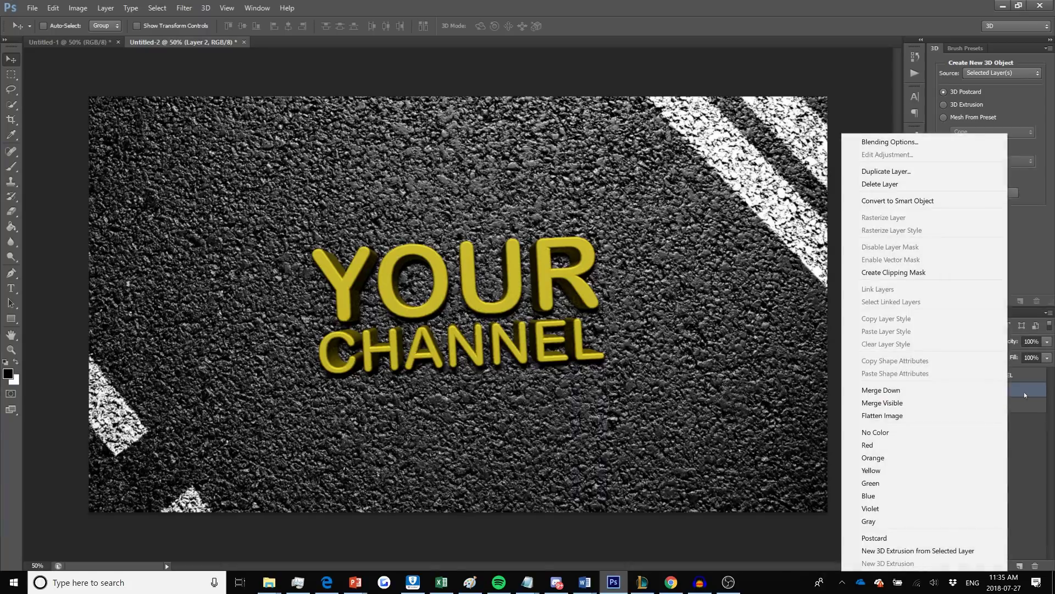
left_click(886, 171)
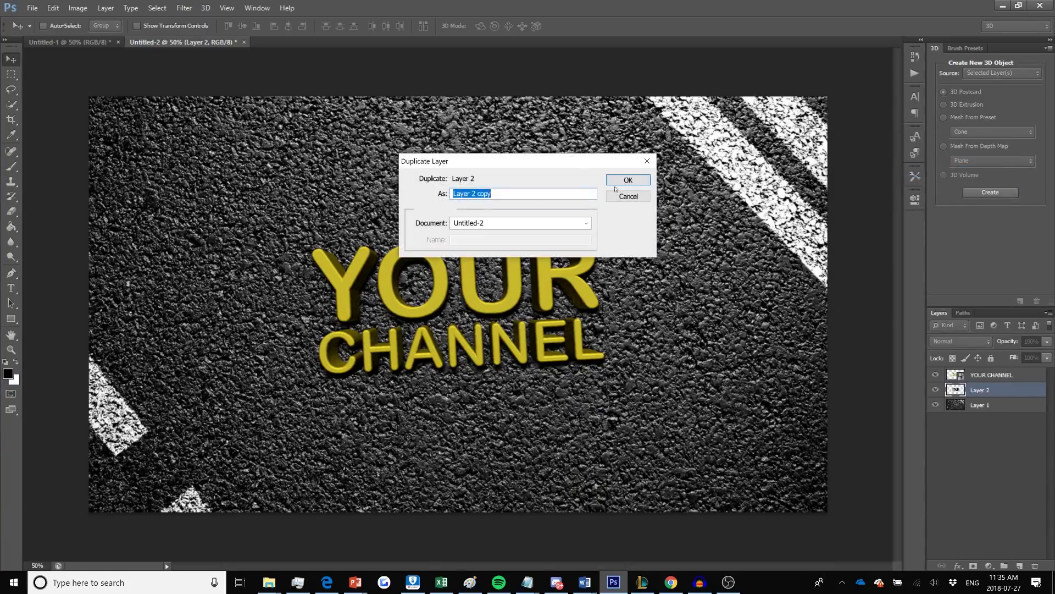
left_click(621, 183)
- Preview a Gaussian Blur on Layer 2 copy, settling on a 15-pixel radius
left_click(184, 7)
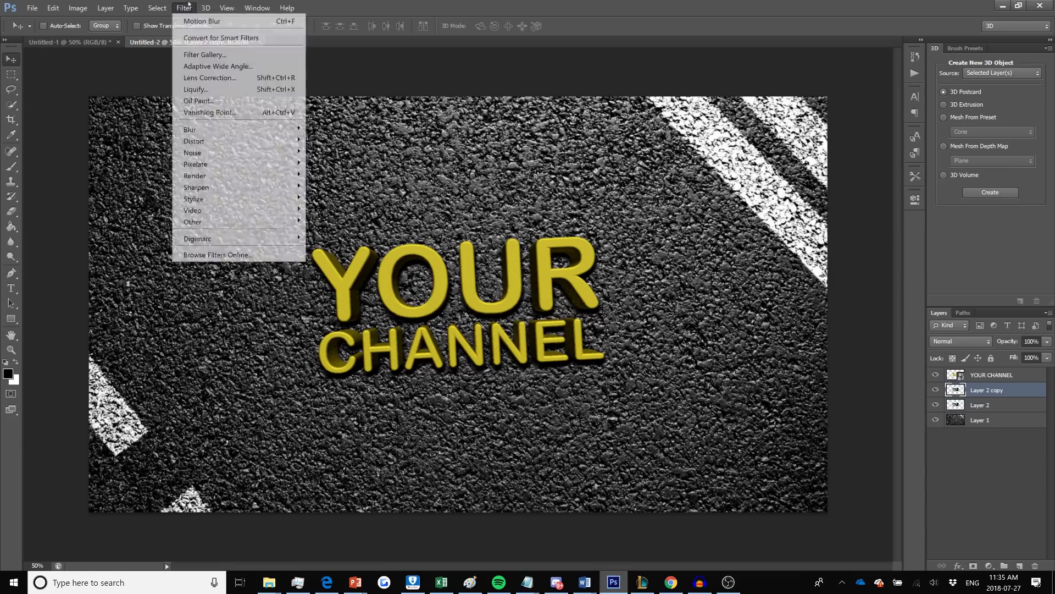
mouse_move(275, 130)
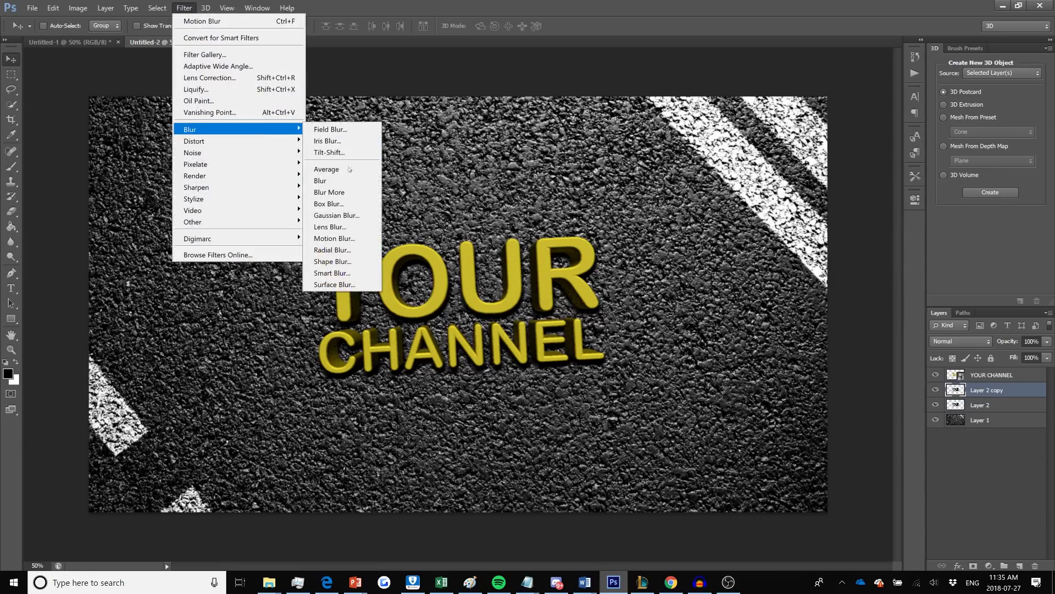
left_click(351, 215)
left_click(758, 345)
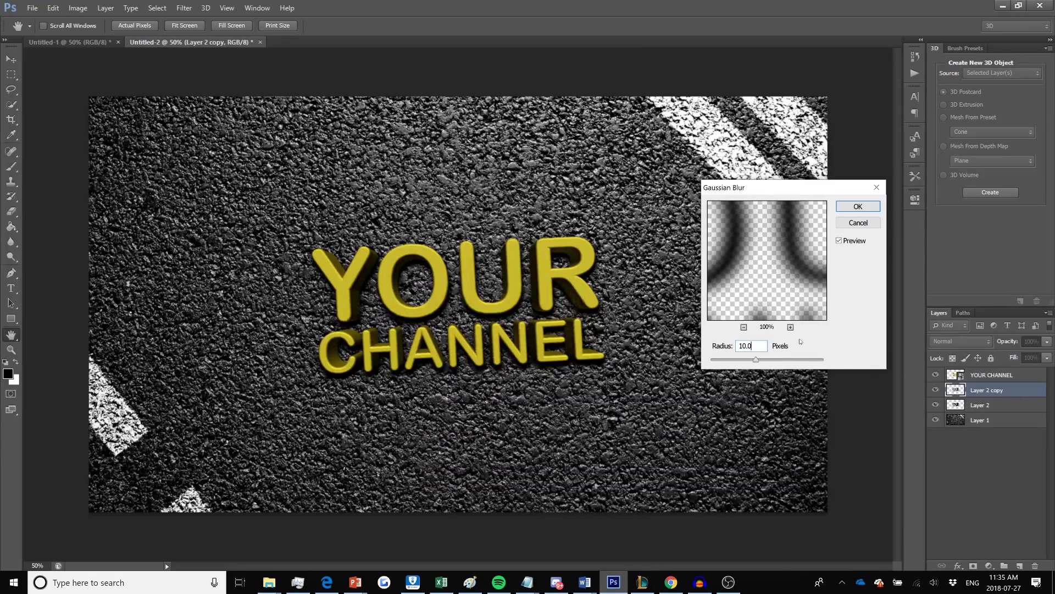
left_click_drag(762, 360, 765, 361)
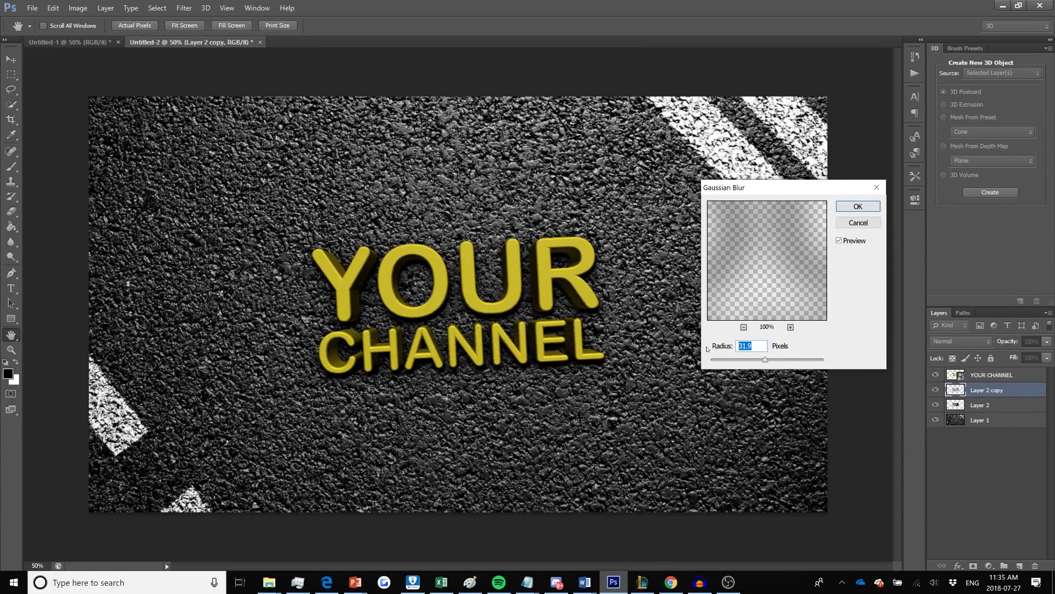
type("15")
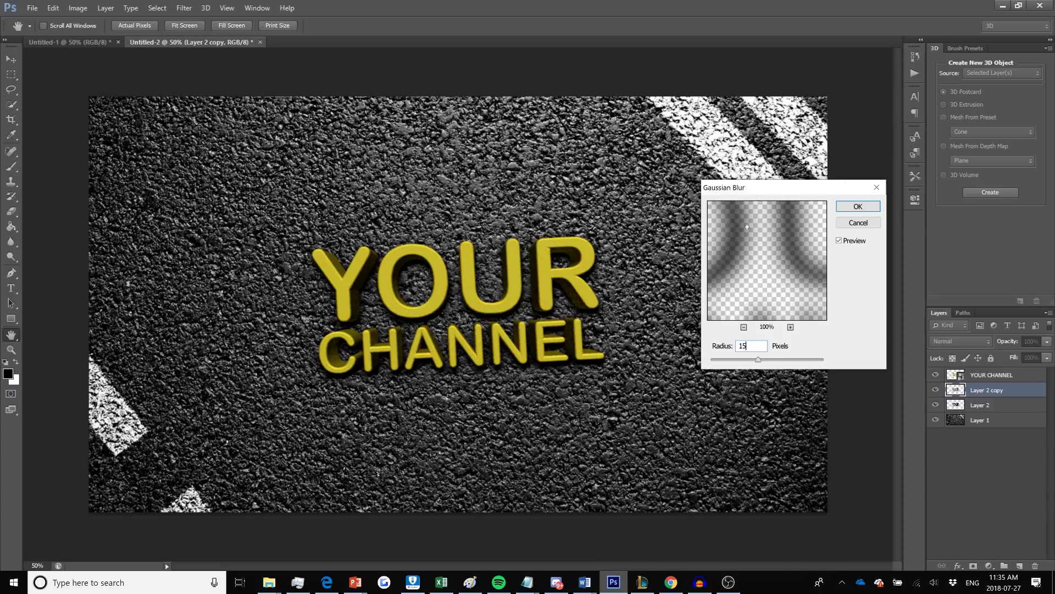
key("BackSpace")
key("BackSpace")
type("20")
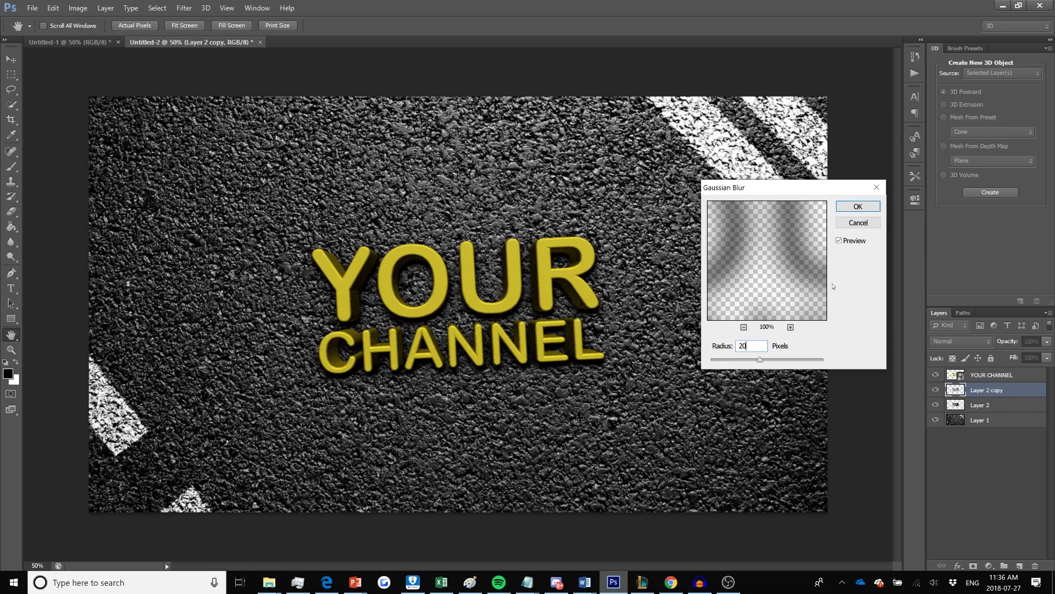
key("BackSpace")
type("15")
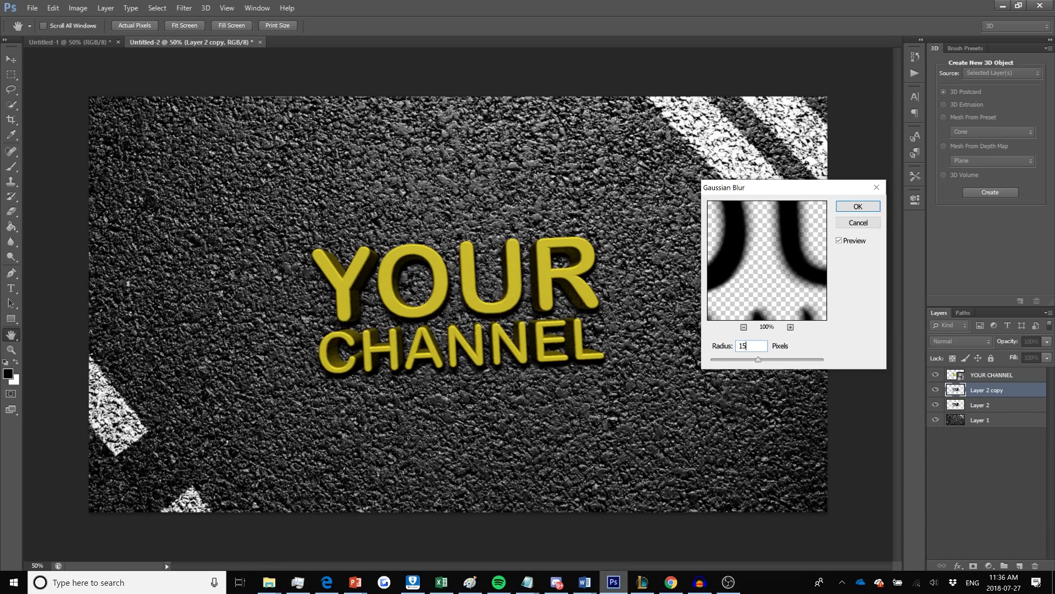